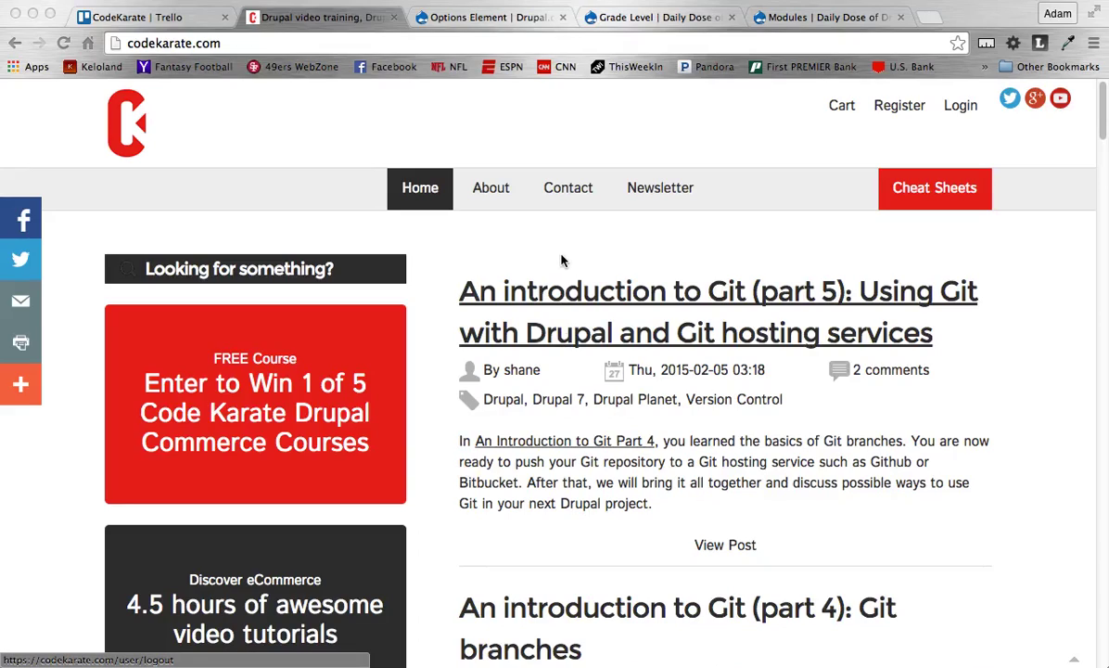
# View the Options Element project page and enlarge its module screenshot to full size
pyautogui.click(508, 21)
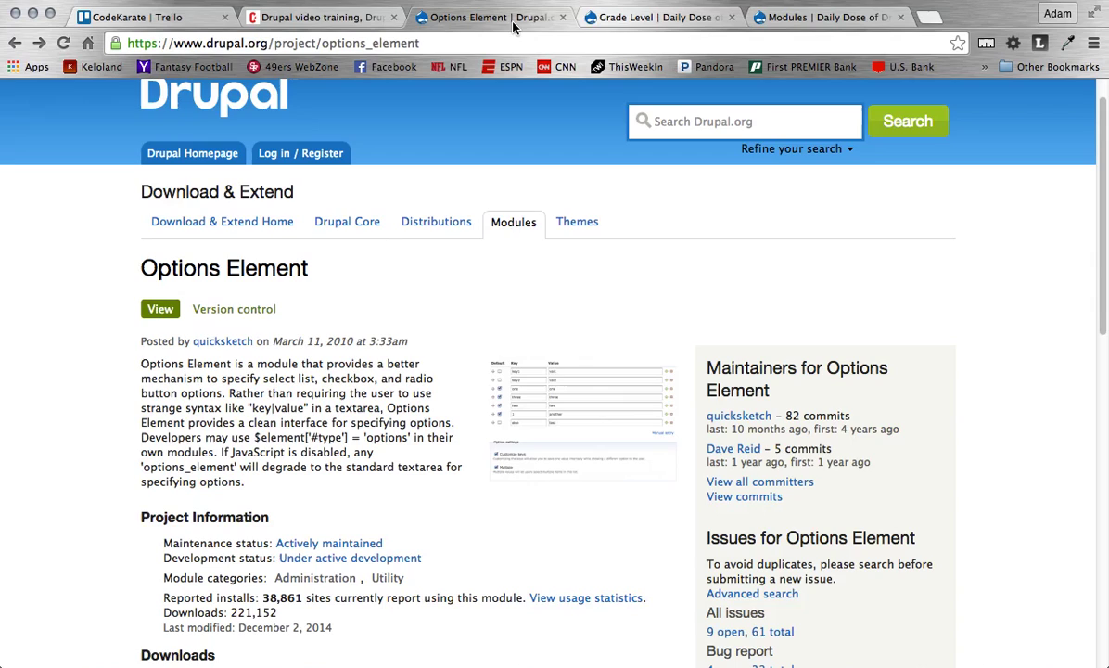
pyautogui.scroll(-2, 422, 445)
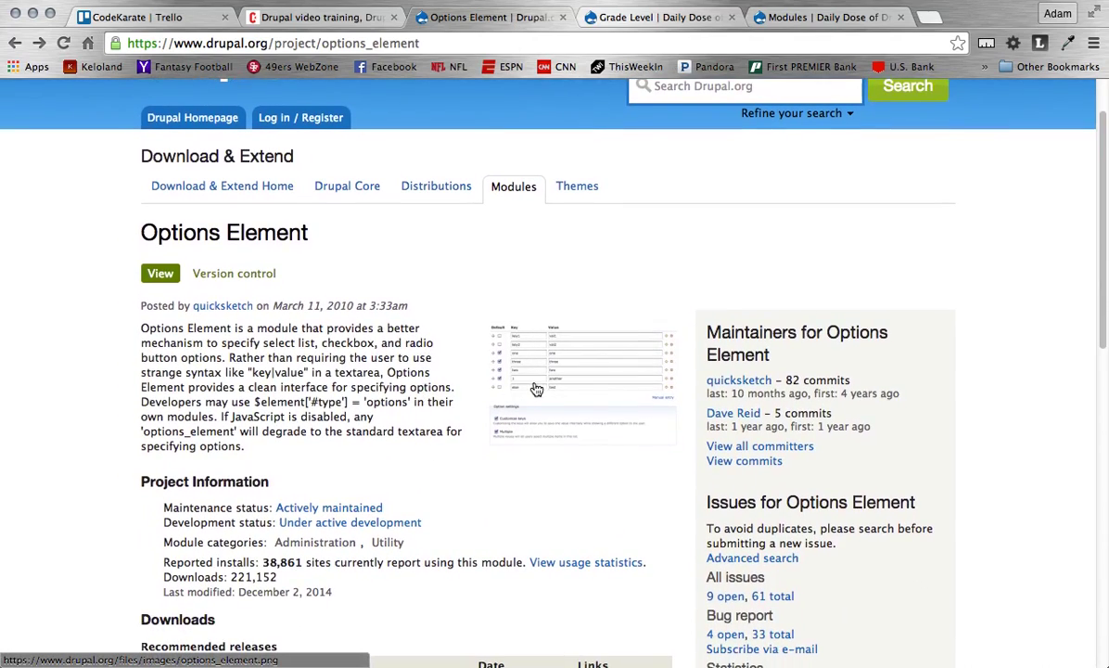
pyautogui.click(536, 389)
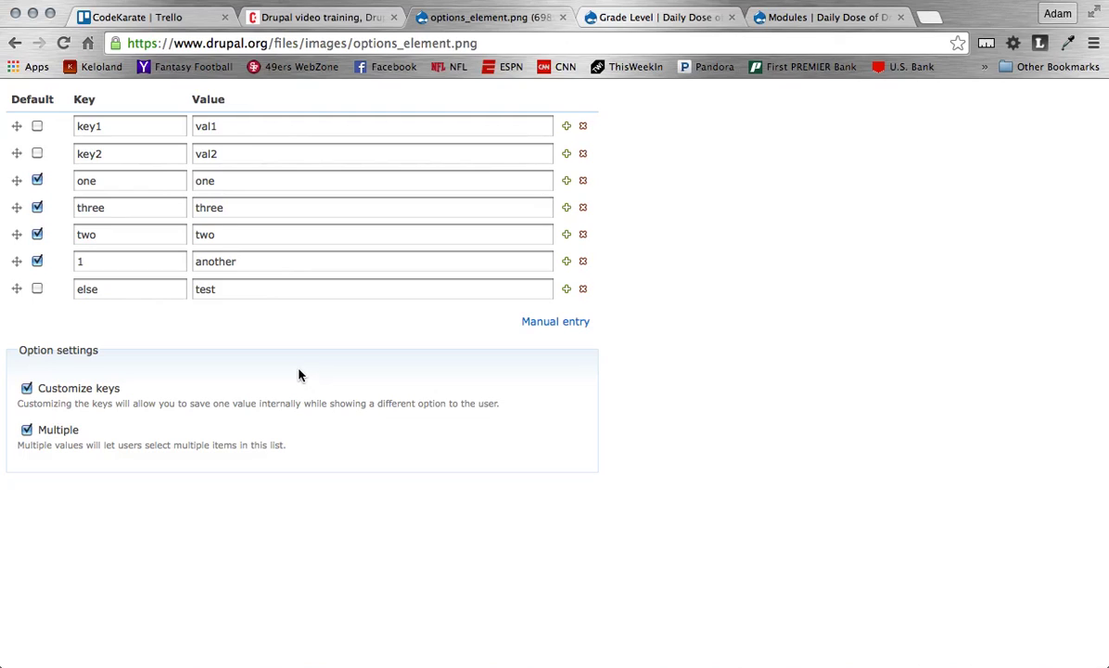
pyautogui.click(13, 45)
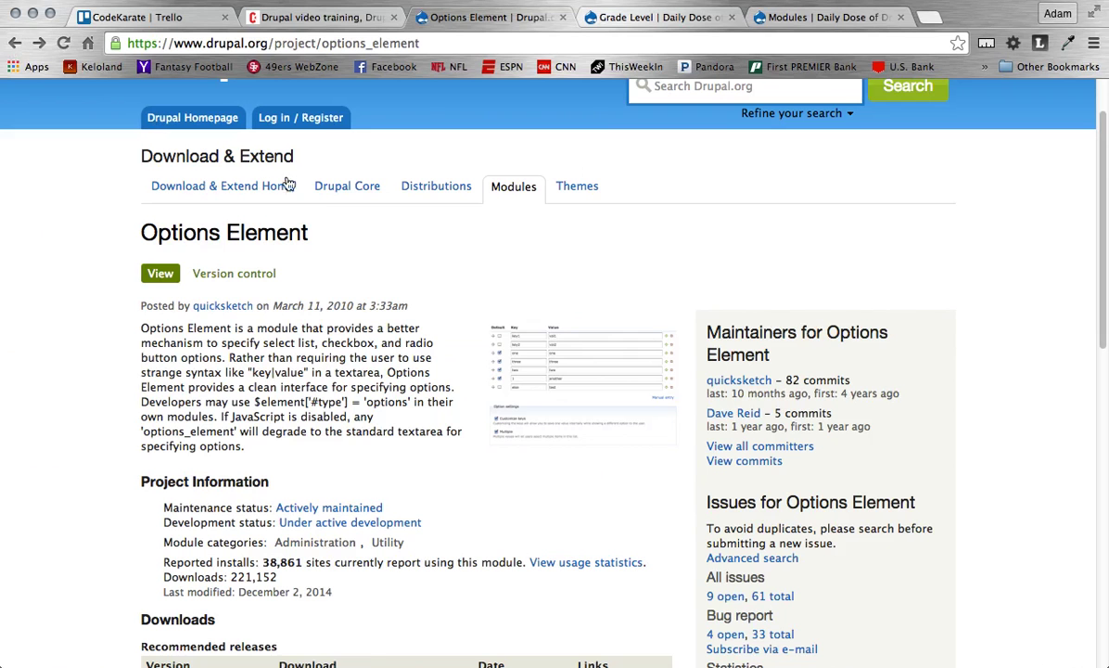
# Browse down through the CodeKarate site page and back up
pyautogui.click(318, 21)
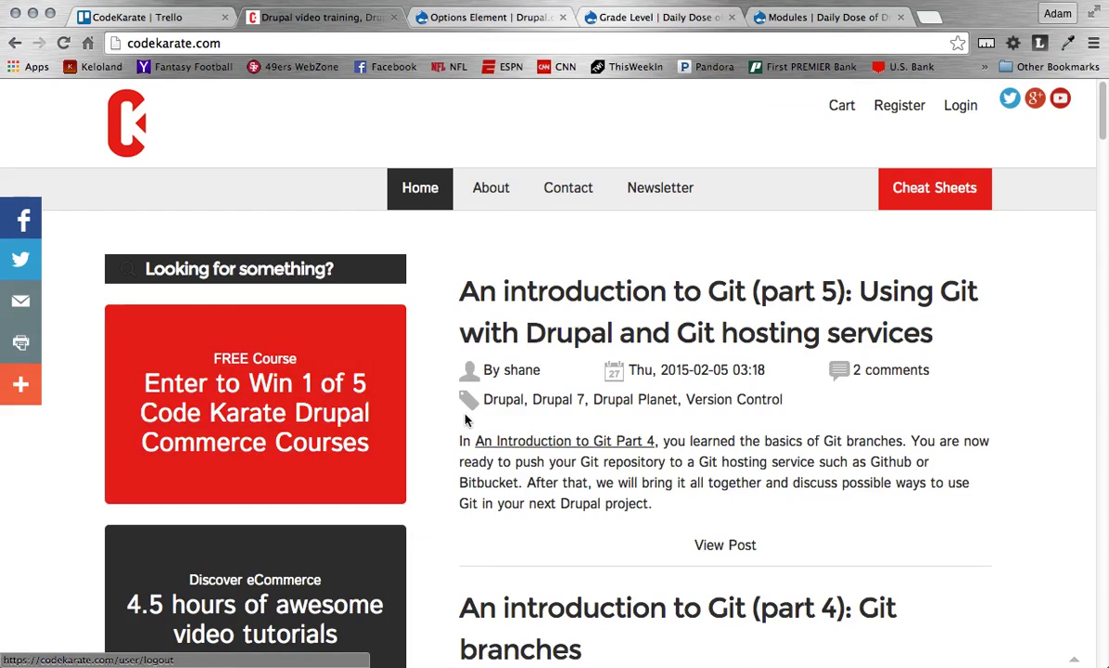
pyautogui.scroll(-1, 453, 438)
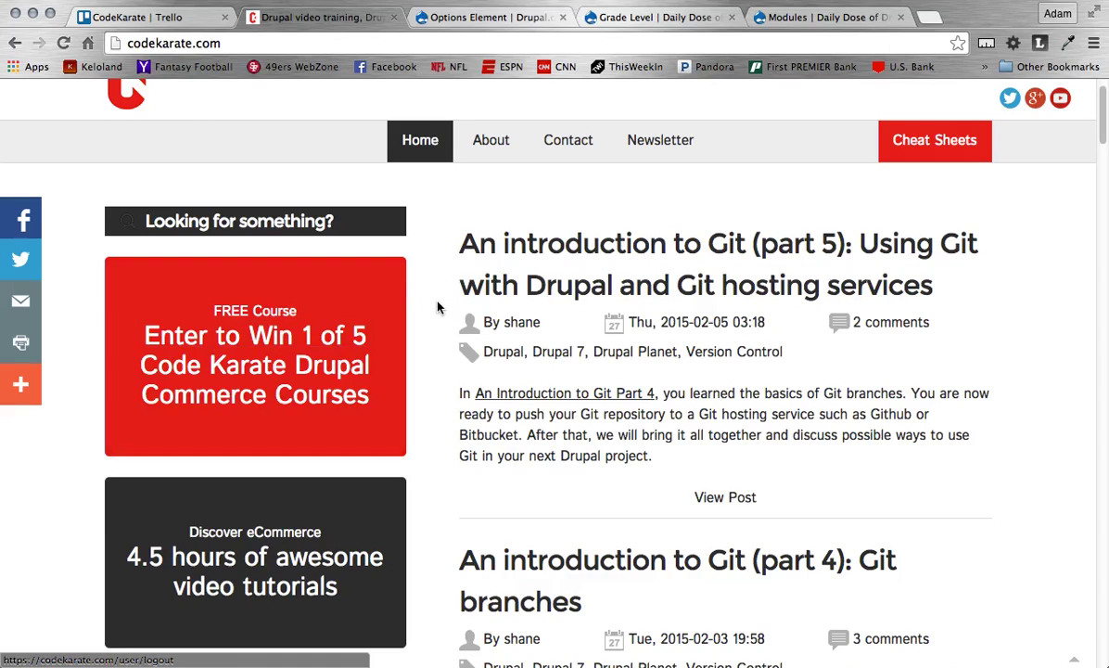
pyautogui.scroll(-2, 438, 307)
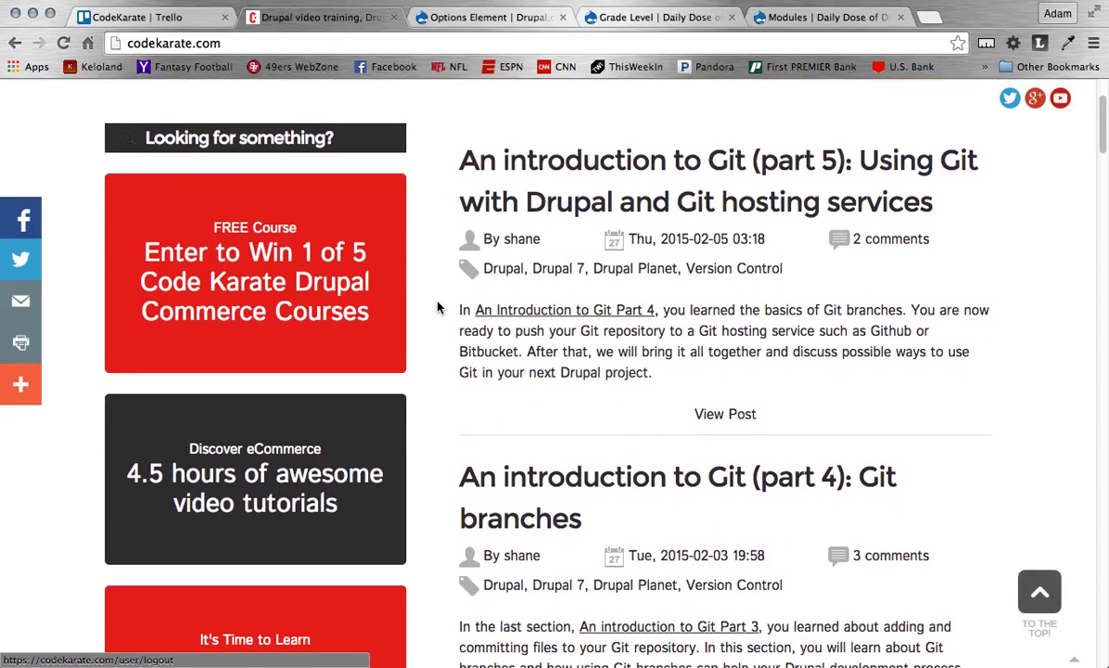
pyautogui.scroll(-1, 438, 307)
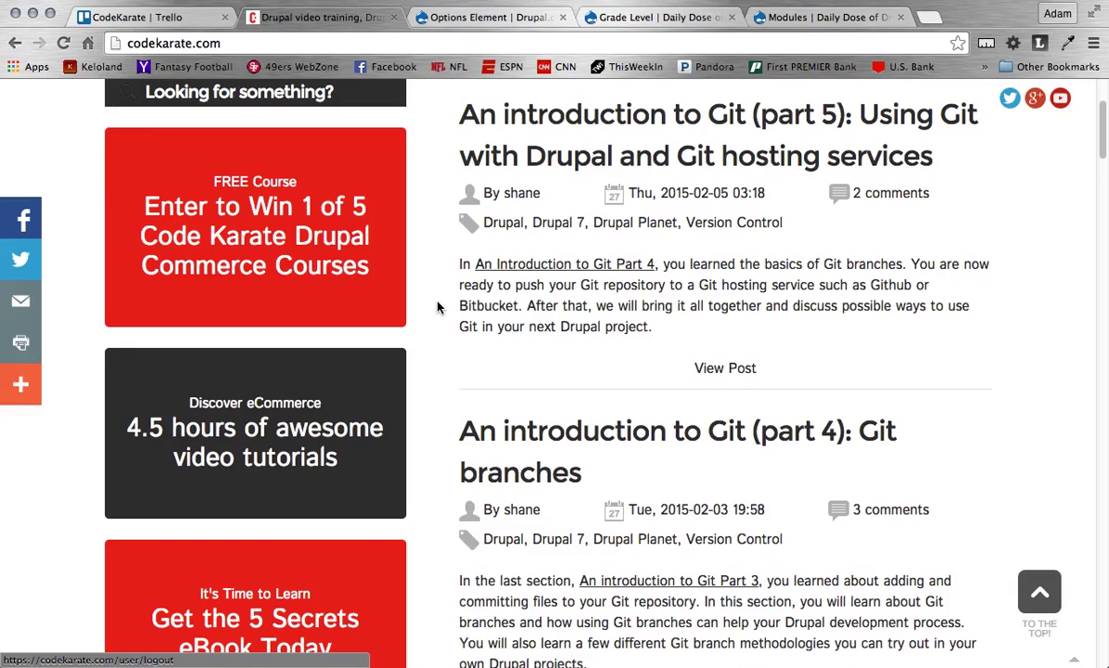
pyautogui.scroll(-4, 437, 307)
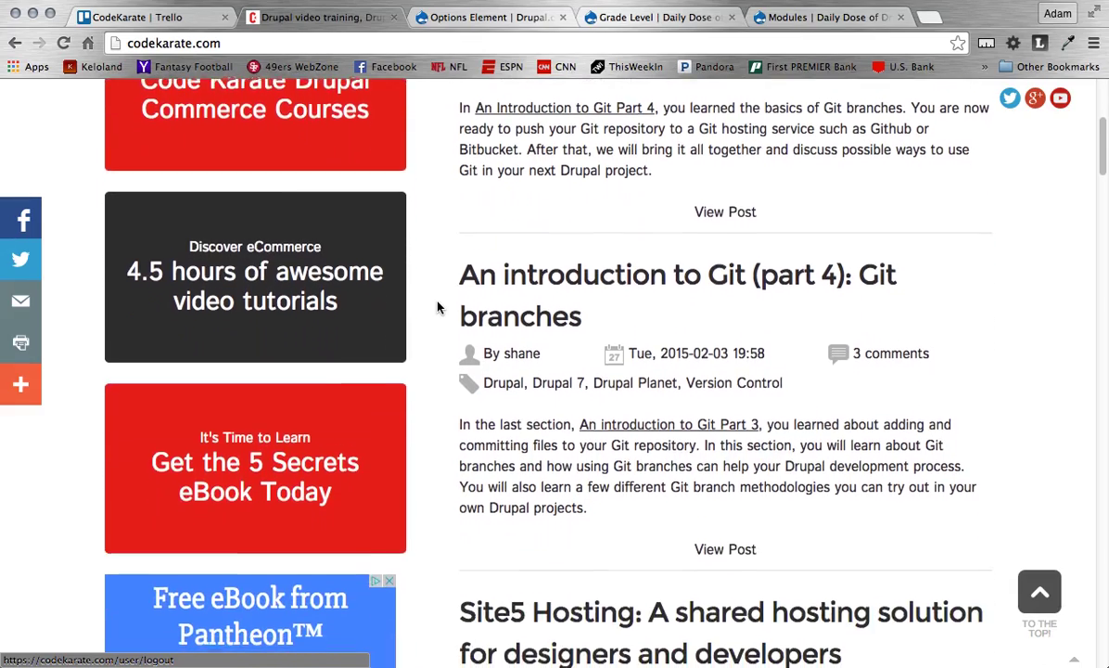
pyautogui.scroll(-2, 438, 307)
pyautogui.scroll(3, 438, 307)
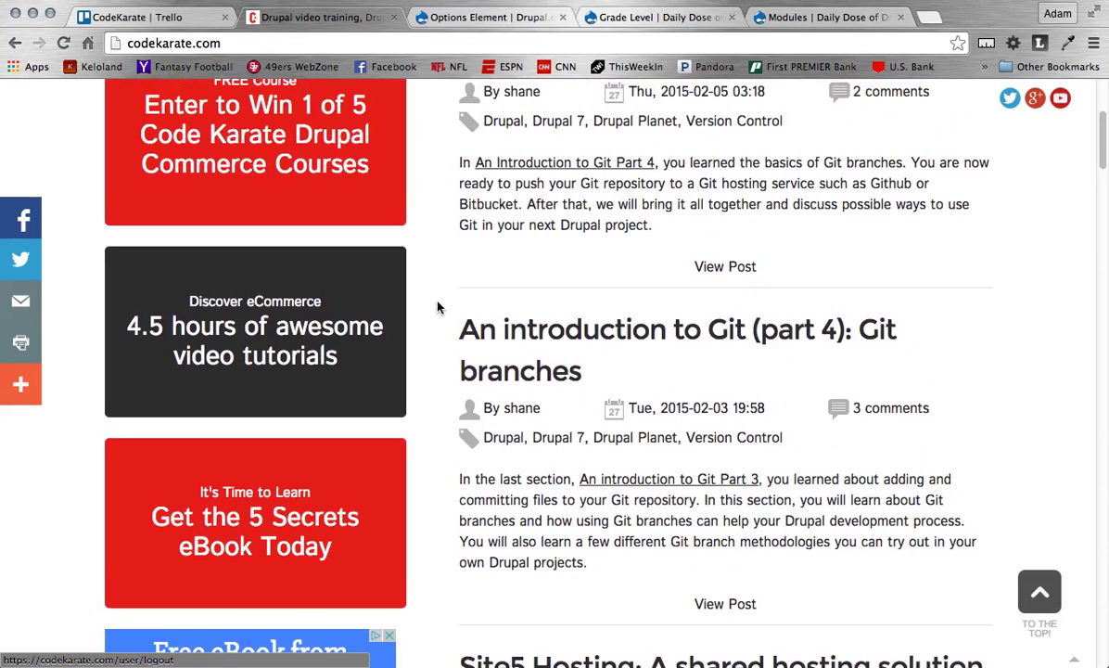
pyautogui.scroll(2, 438, 307)
pyautogui.scroll(1, 438, 307)
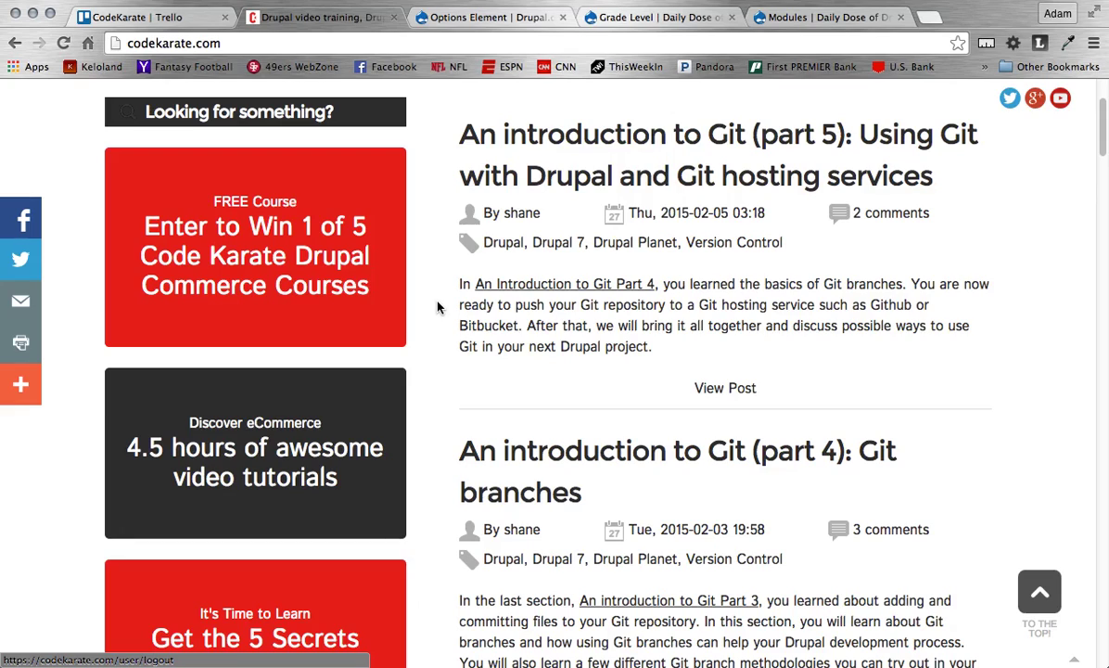
# Return to the Options Element project page and scroll through its description and 7.x-1.12 and 6.x-1.12 releases
pyautogui.click(509, 17)
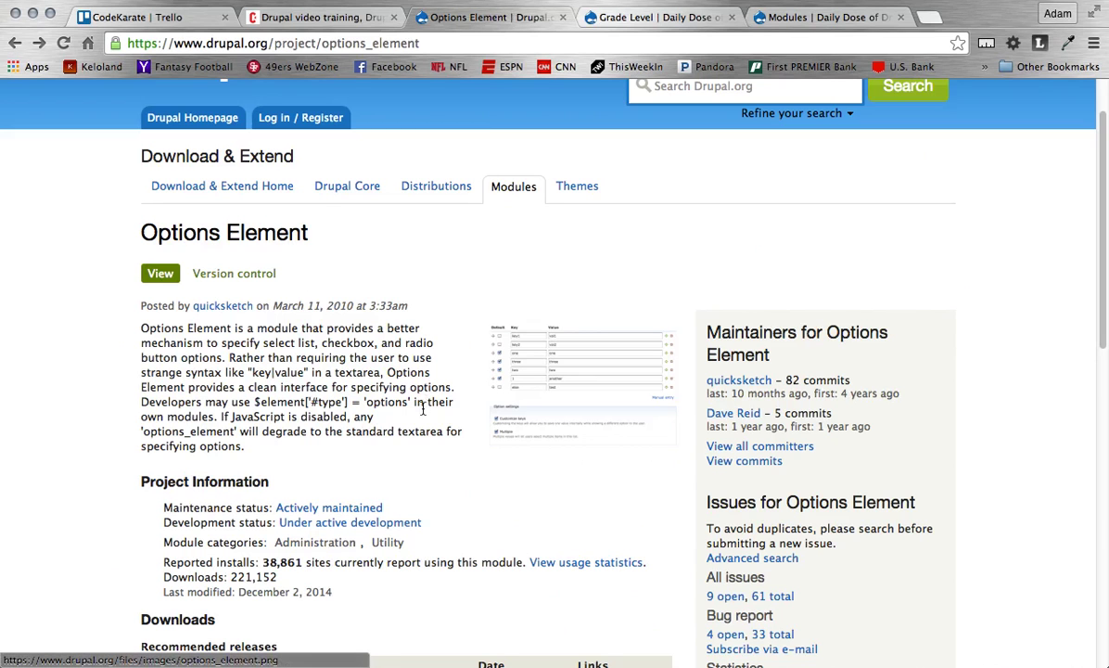
pyautogui.scroll(-3, 422, 399)
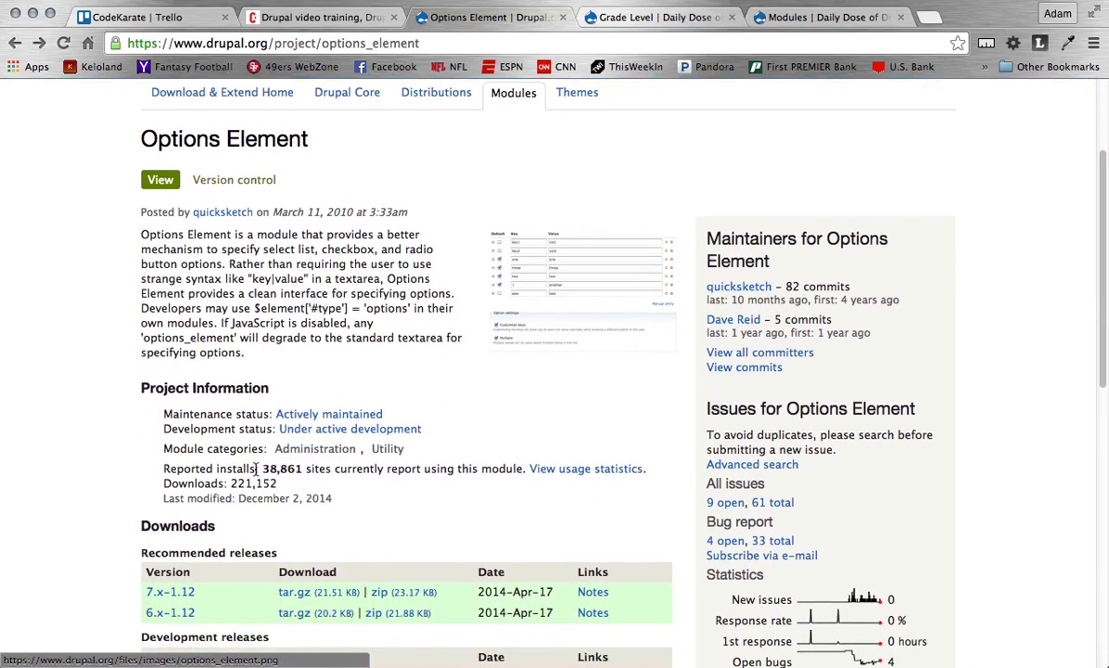
pyautogui.scroll(-5, 405, 522)
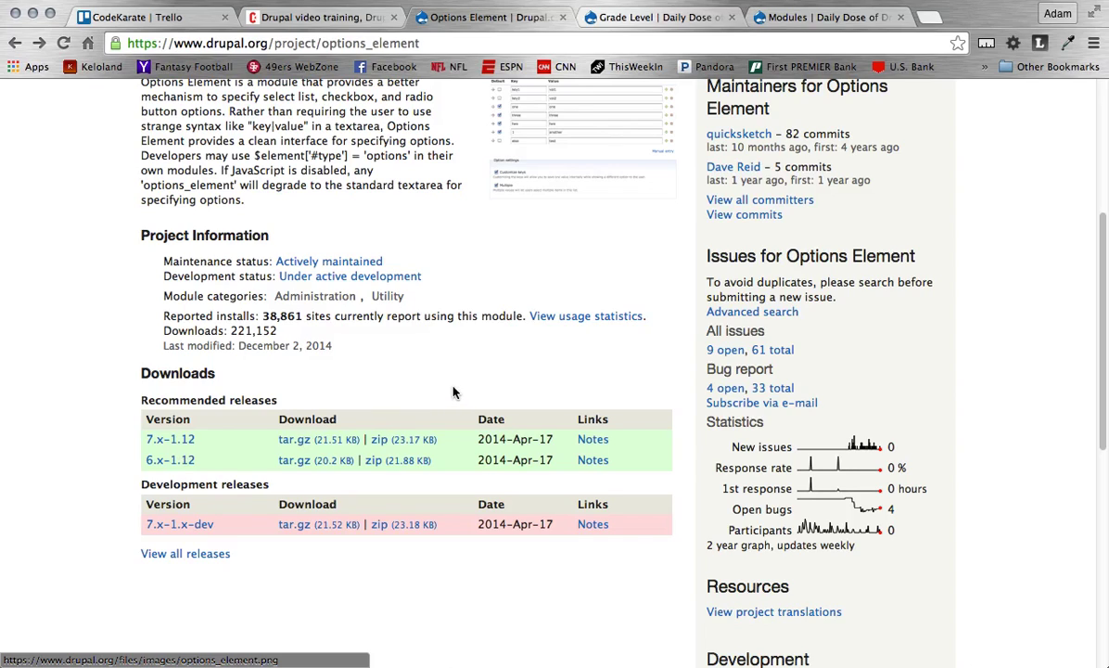
pyautogui.scroll(1, 453, 392)
pyautogui.scroll(-1, 454, 391)
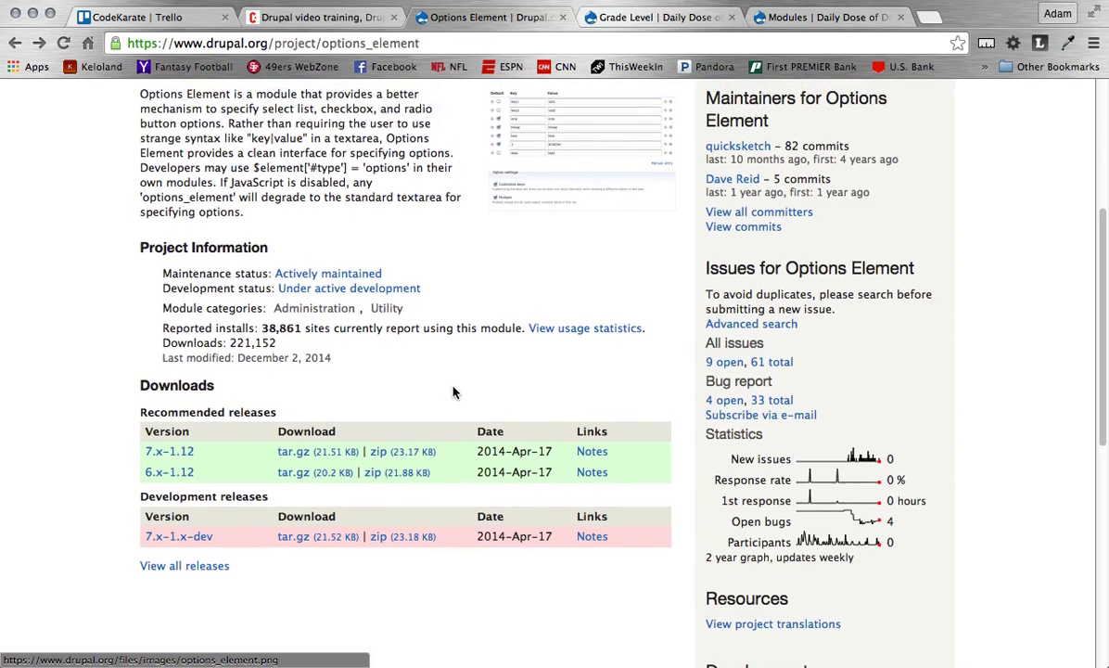
pyautogui.hscroll(-1, 454, 391)
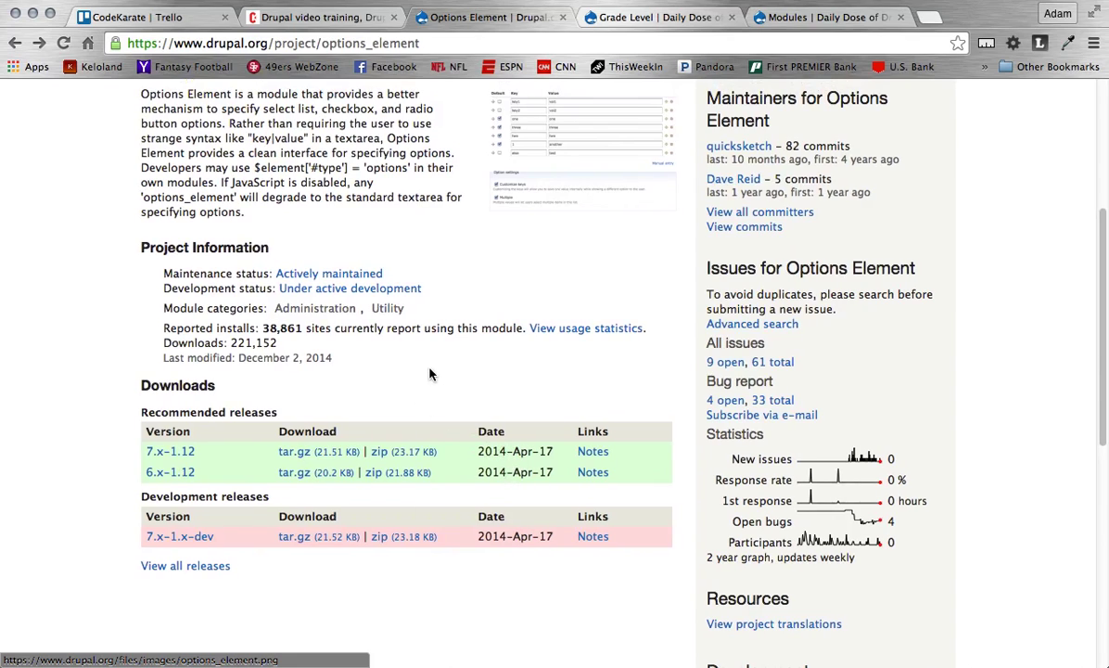
pyautogui.scroll(3, 433, 374)
pyautogui.scroll(1, 433, 374)
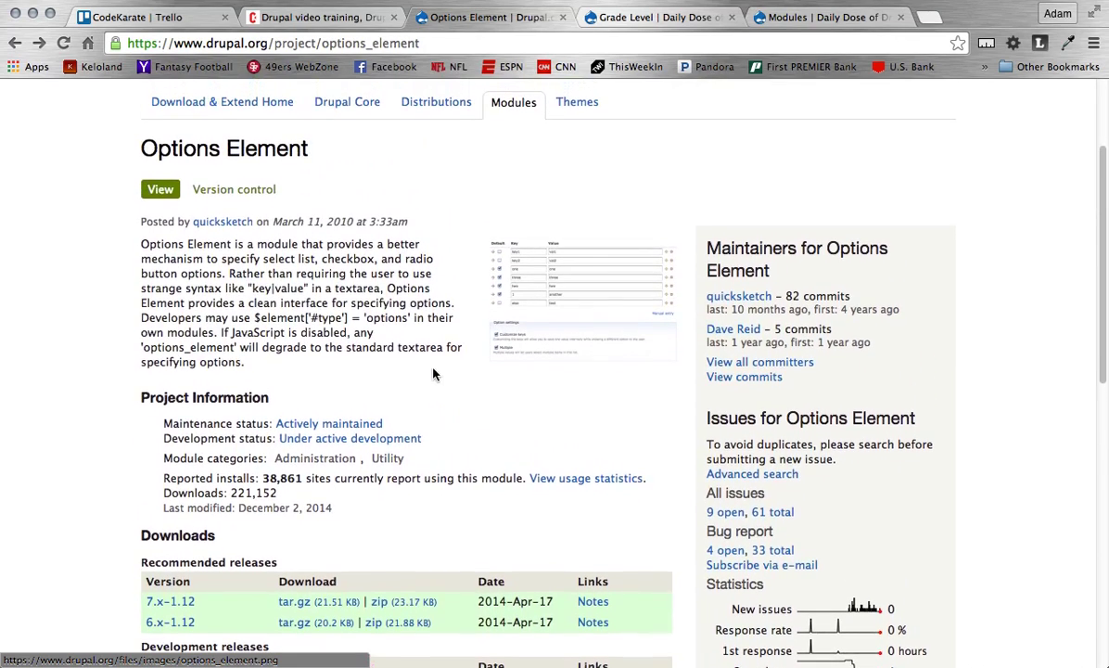
pyautogui.scroll(4, 433, 373)
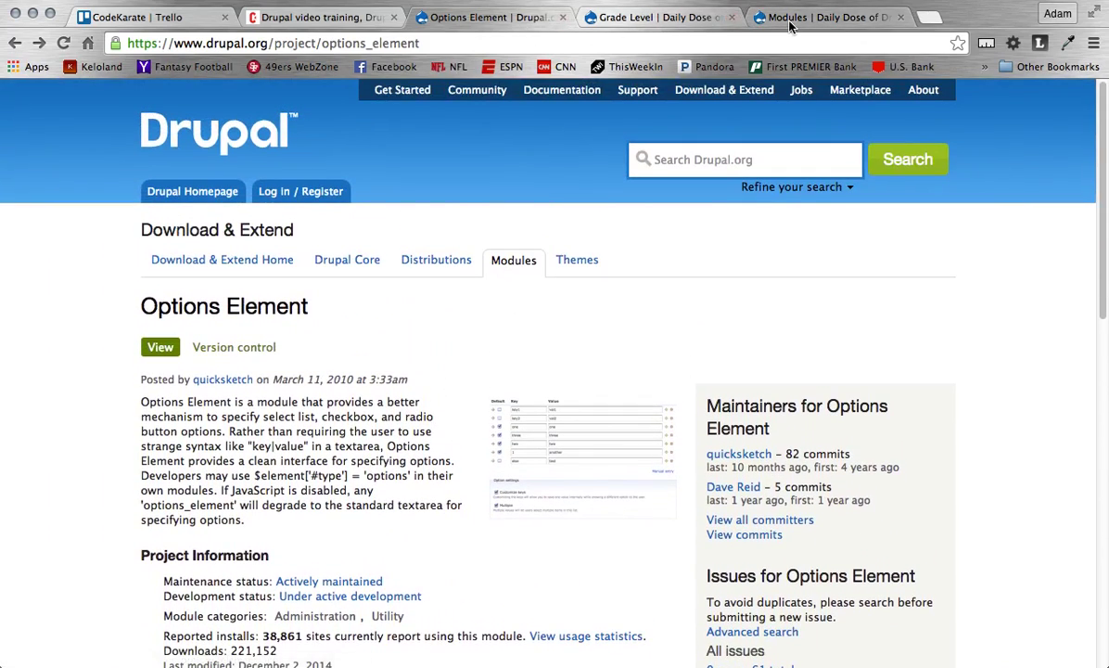
# Go from the Grade Level settings to Content types and open the Student type's Manage fields
pyautogui.click(634, 26)
pyautogui.scroll(5, 490, 256)
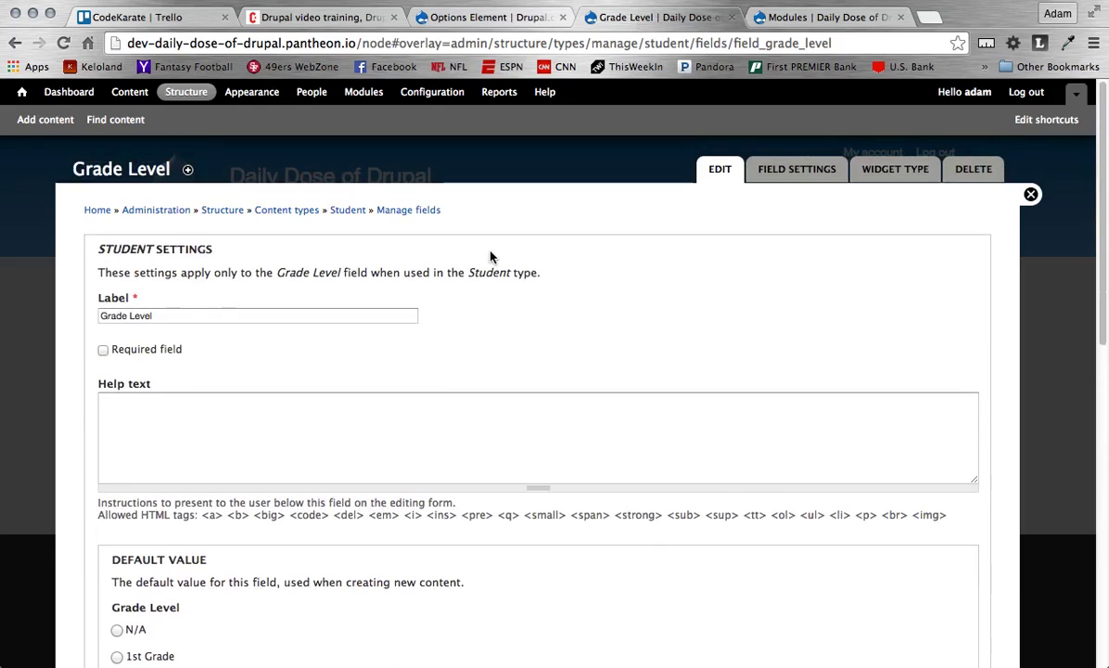
pyautogui.click(295, 210)
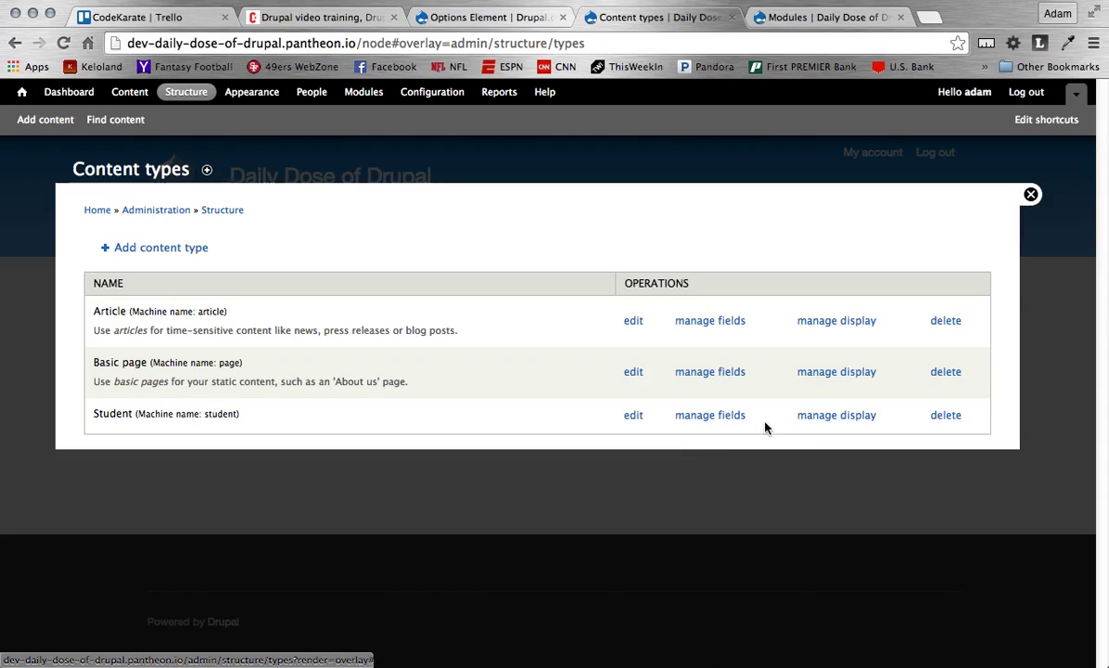
pyautogui.click(723, 415)
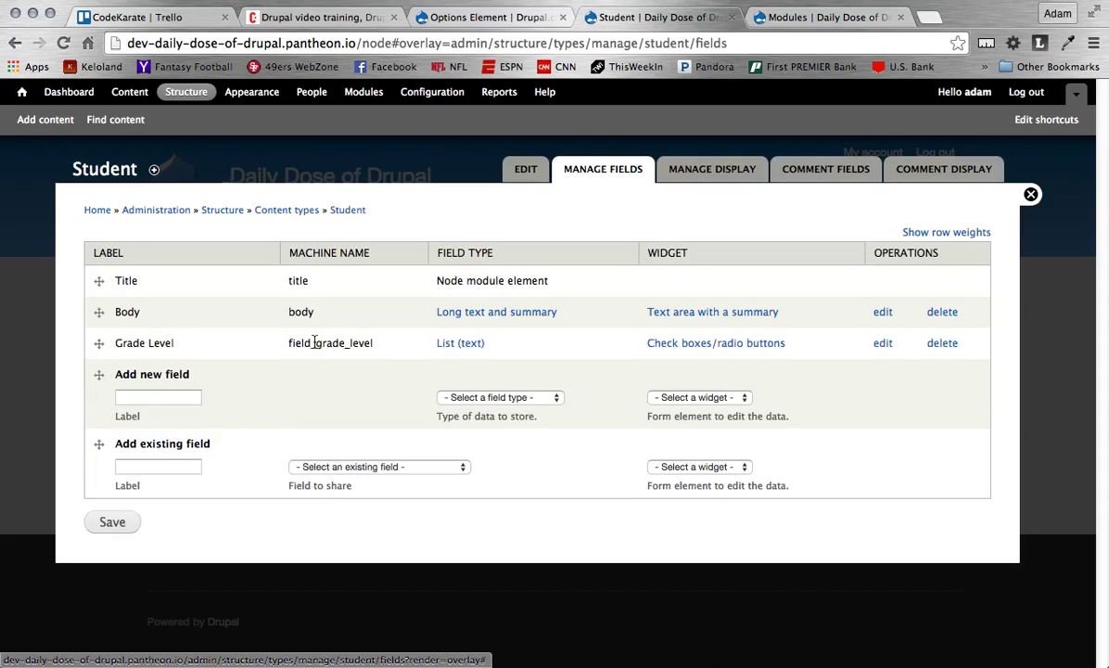
# Open the Grade Level field's edit form and review the Allowed values list and its key|label format
pyautogui.click(883, 343)
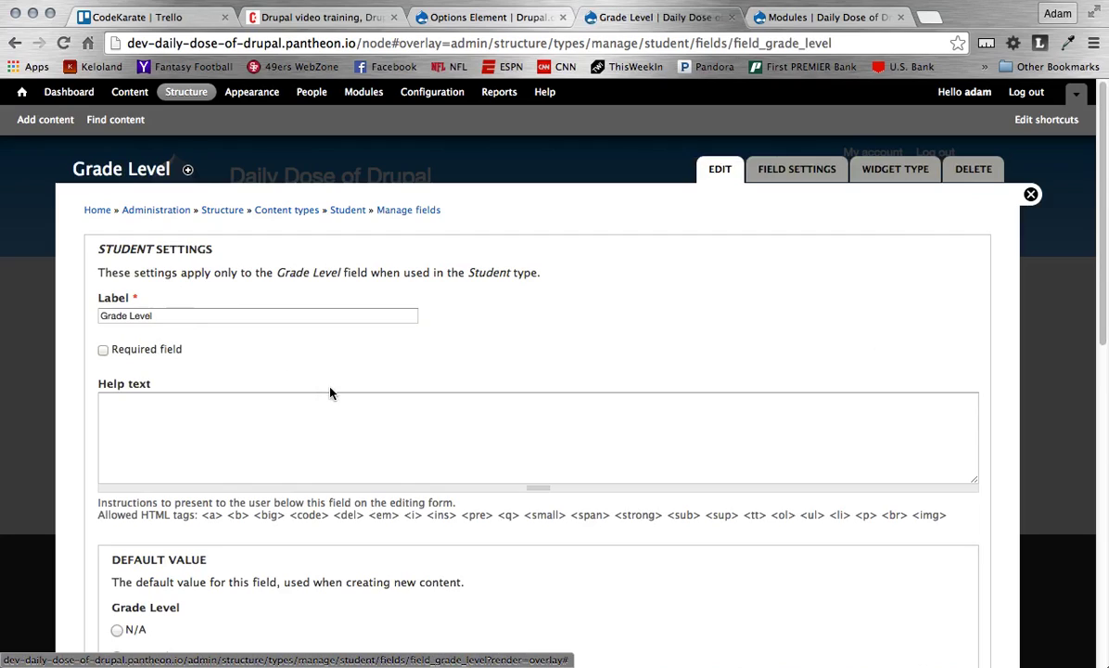
pyautogui.scroll(-1, 330, 387)
pyautogui.scroll(-5, 330, 388)
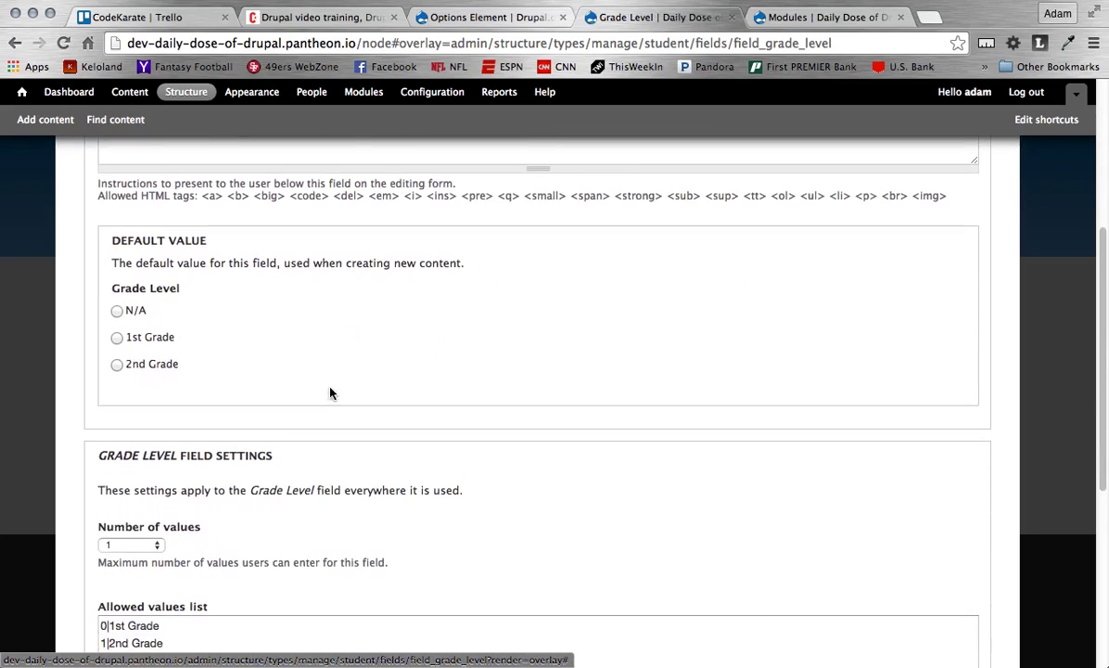
pyautogui.scroll(-1, 330, 393)
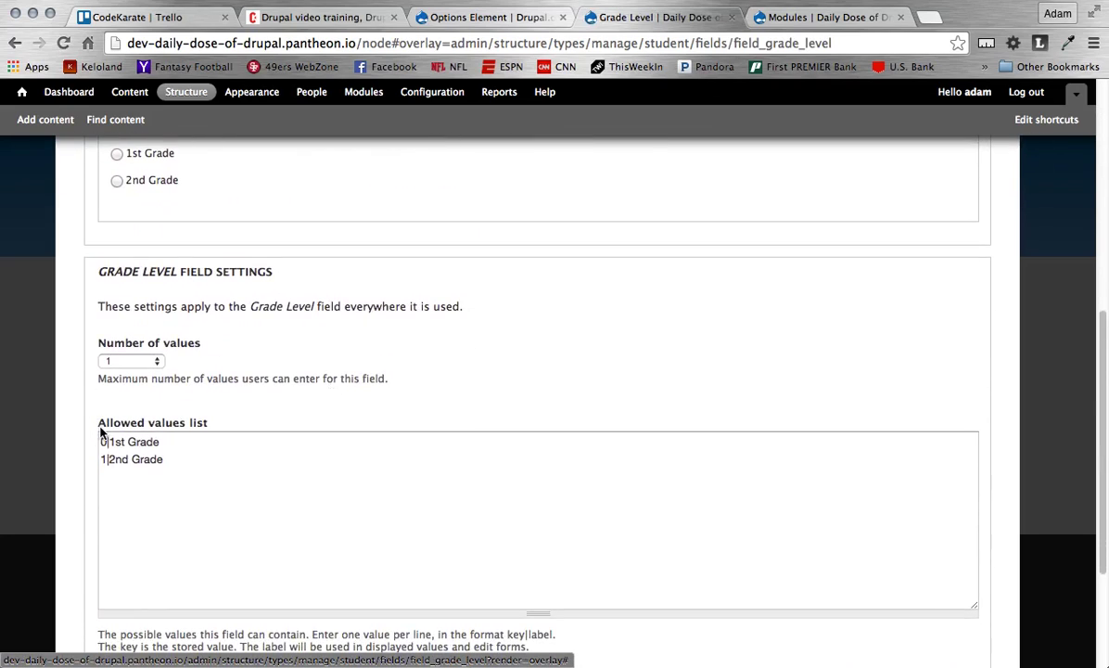
pyautogui.moveTo(209, 426); pyautogui.dragTo(99, 426)
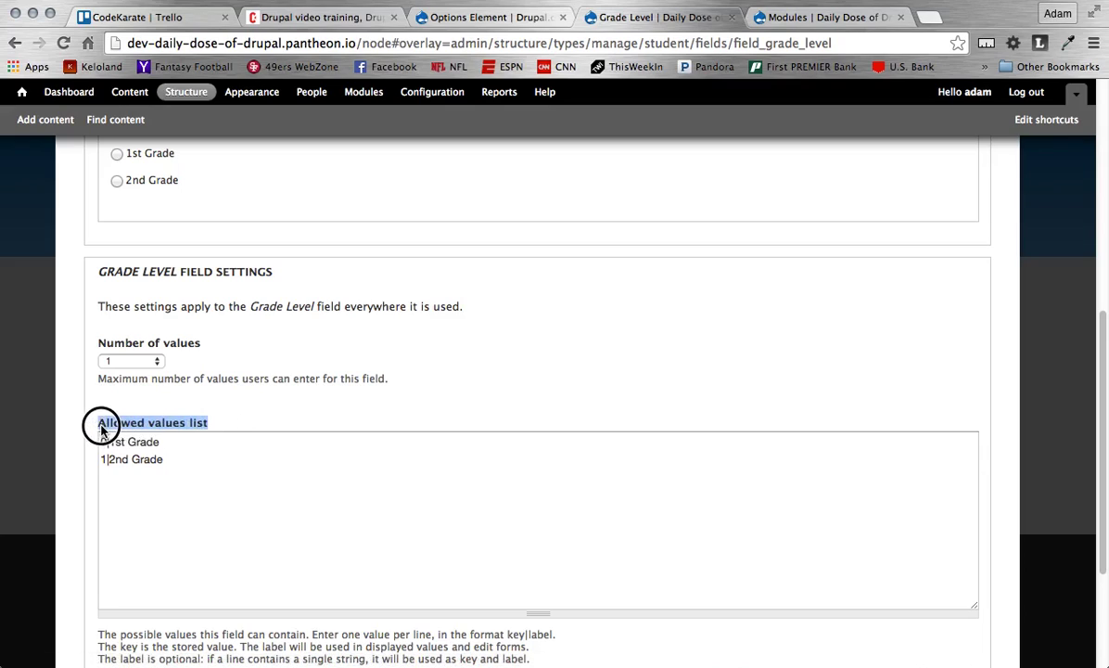
pyautogui.click(272, 427)
pyautogui.scroll(-1, 371, 524)
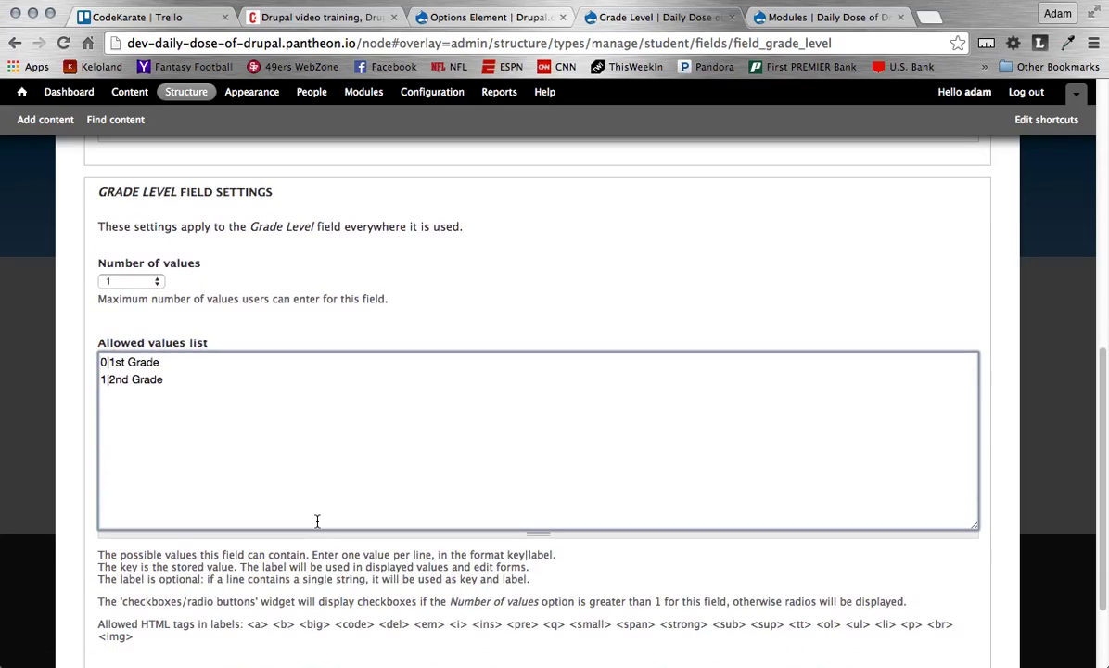
pyautogui.moveTo(507, 554); pyautogui.dragTo(554, 555)
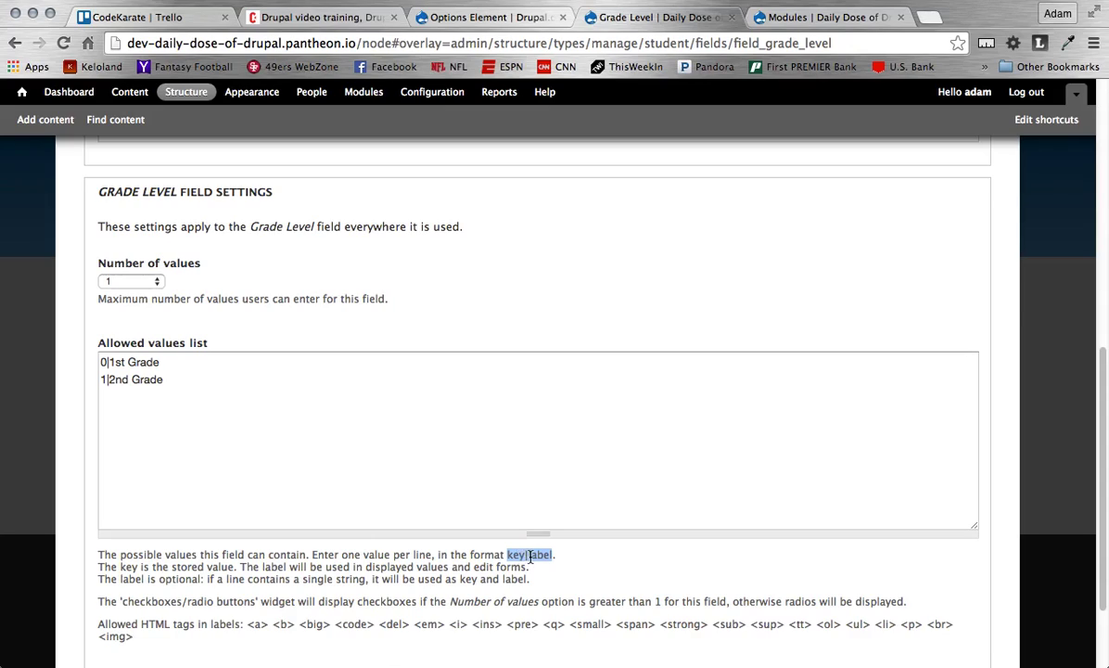
pyautogui.click(109, 363)
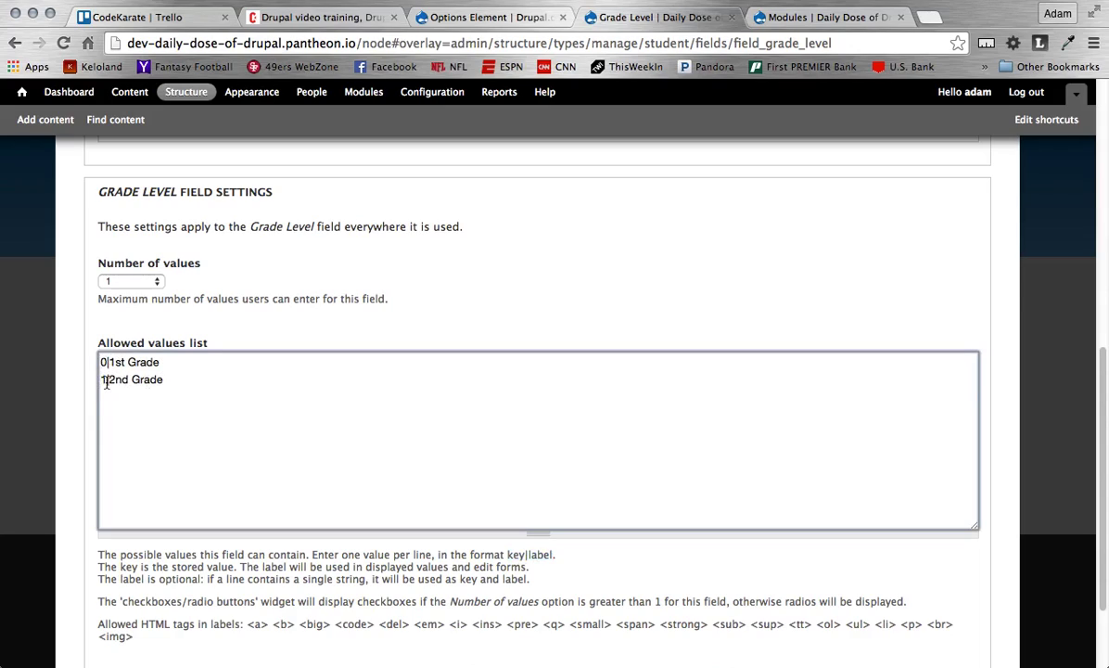
# Add the line '2|3rd Grade' after '1|2nd Grade' in the allowed values
pyautogui.click(173, 379)
pyautogui.press('Return')
pyautogui.write('2|3rd Grade')
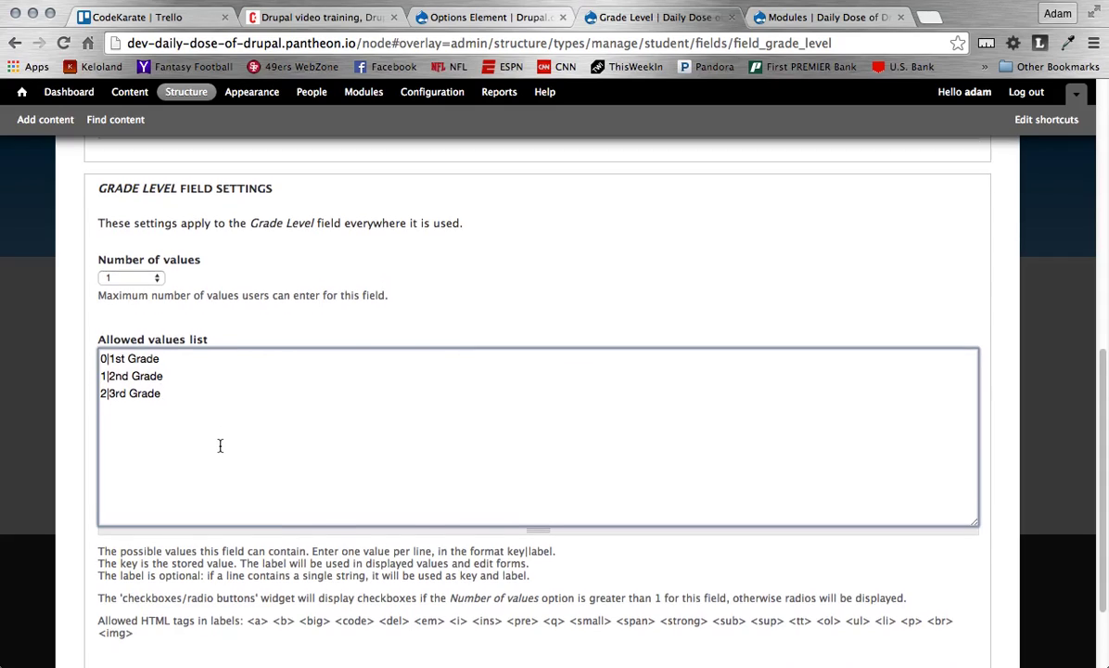
pyautogui.scroll(-3, 221, 446)
# Save the Grade Level settings, then pick 2nd Grade on a new Student form in another tab
pyautogui.click(163, 588)
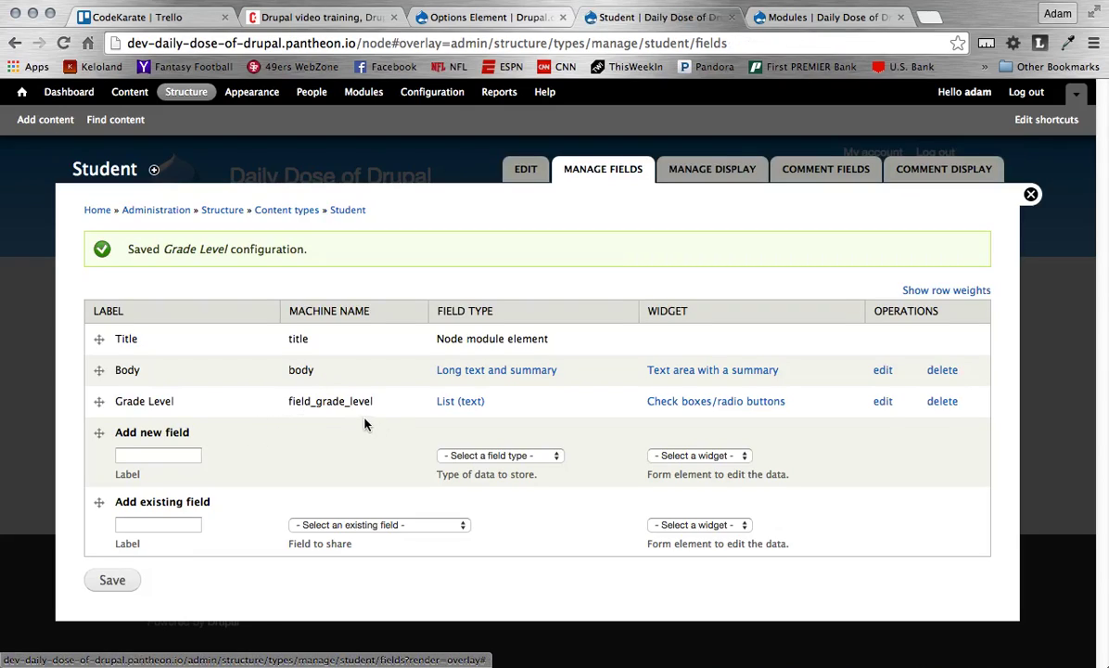
pyautogui.keyDown('super'); pyautogui.click(49, 124); pyautogui.keyUp('super')
pyautogui.click(768, 17)
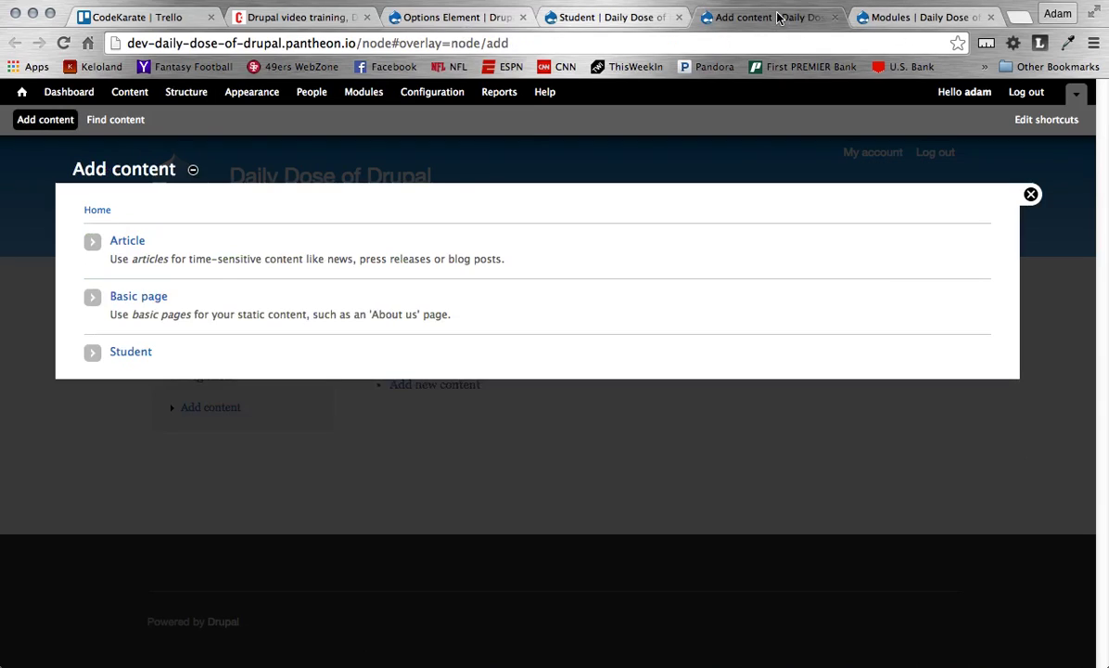
pyautogui.click(130, 353)
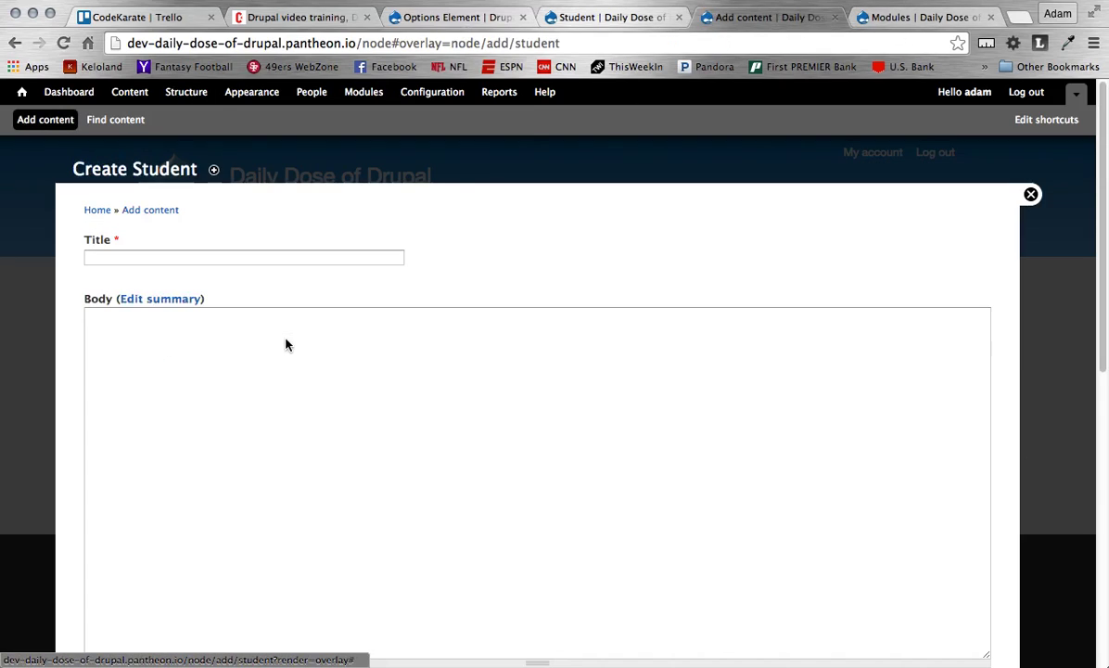
pyautogui.scroll(-2, 204, 347)
pyautogui.scroll(-6, 203, 348)
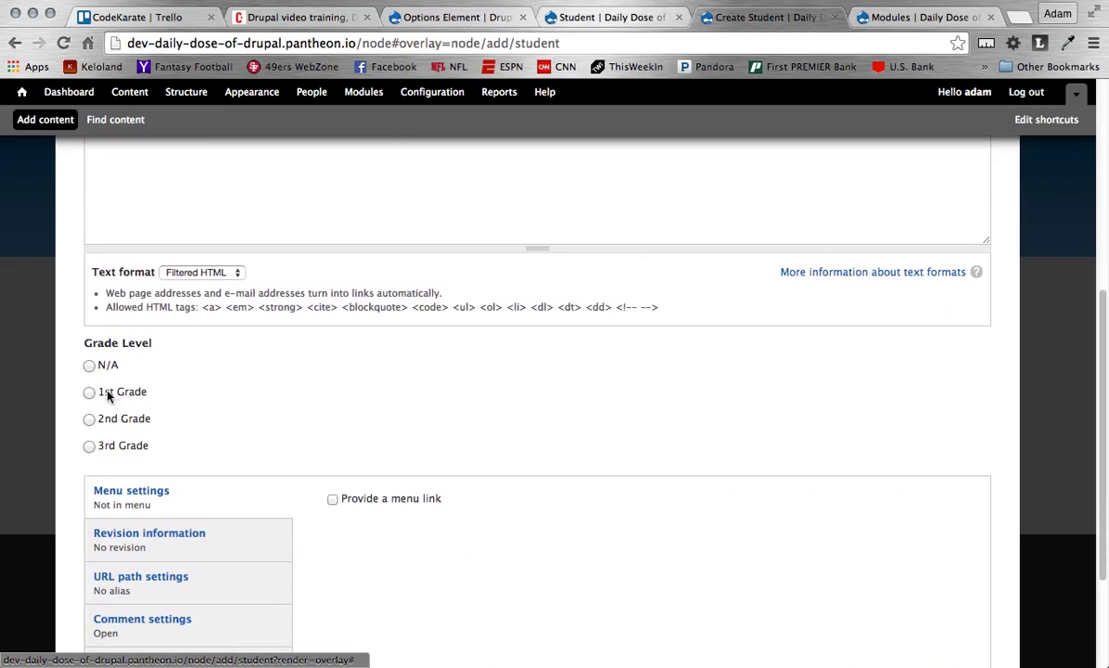
pyautogui.click(90, 418)
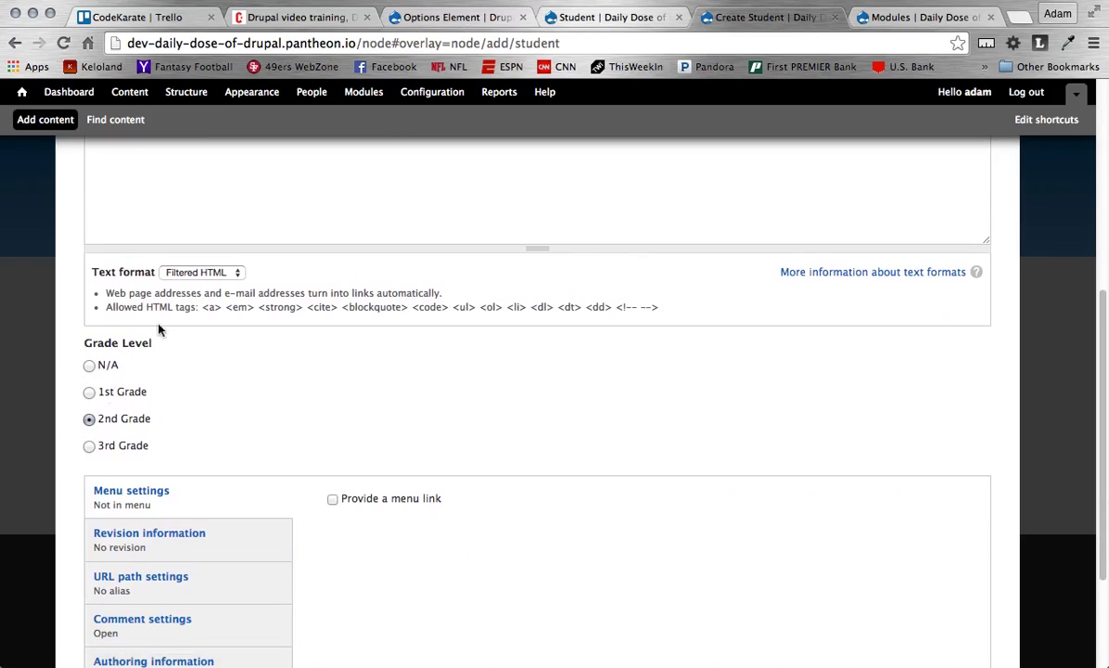
pyautogui.click(607, 21)
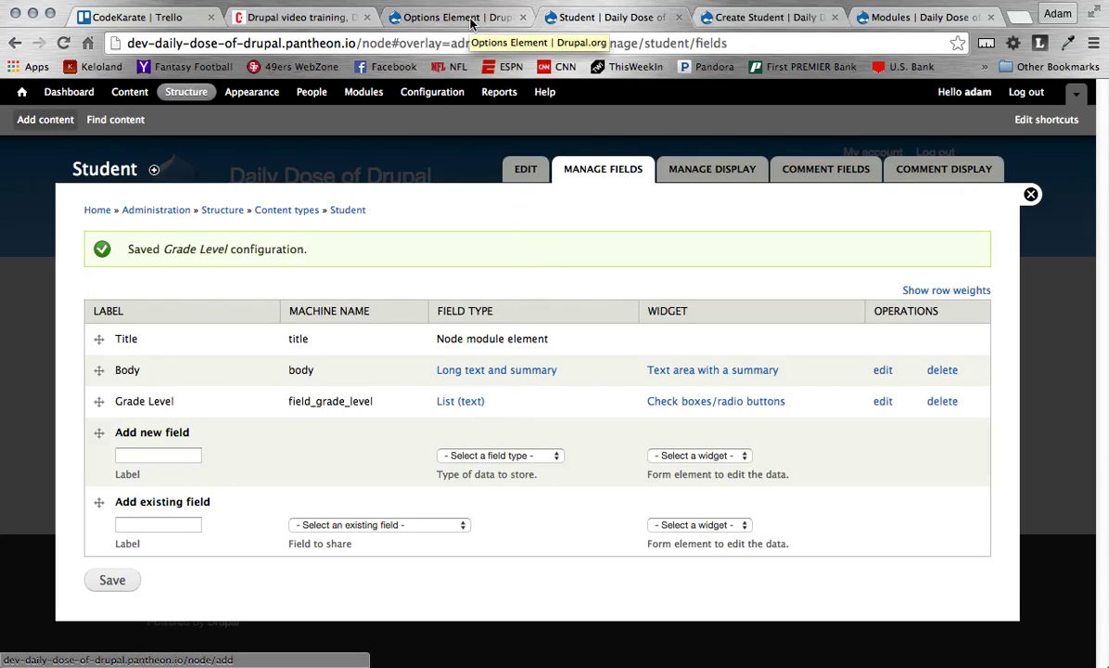
# Tick Options element 7.x-1.12 under User Interface on the Modules page and save the configuration
pyautogui.click(878, 19)
pyautogui.scroll(-15, 358, 340)
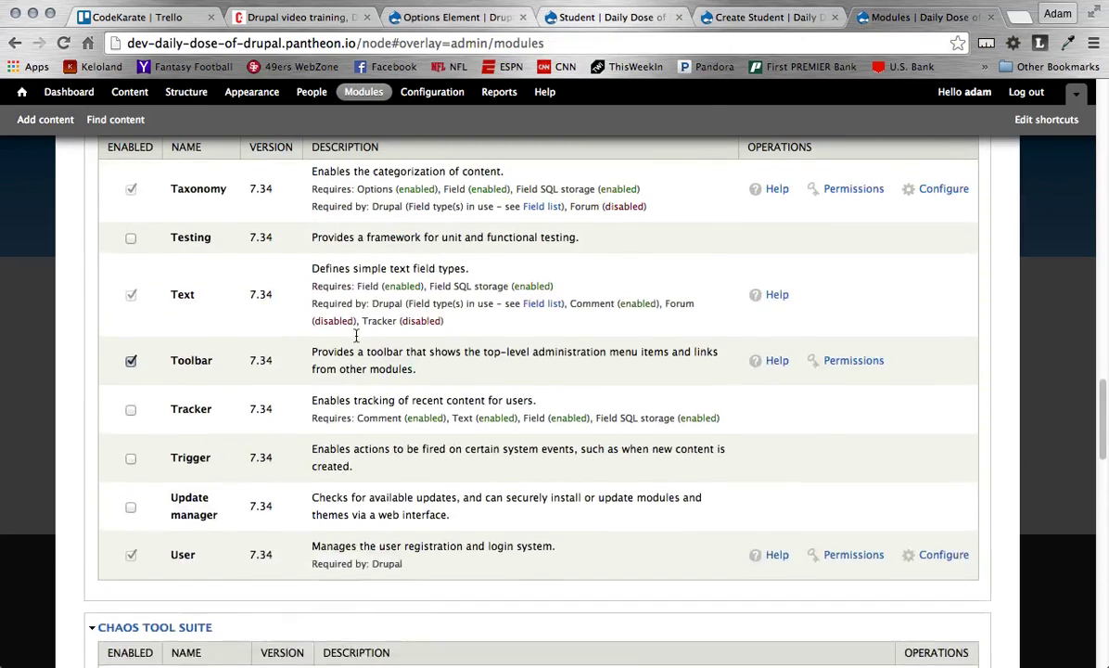
pyautogui.scroll(-10, 355, 342)
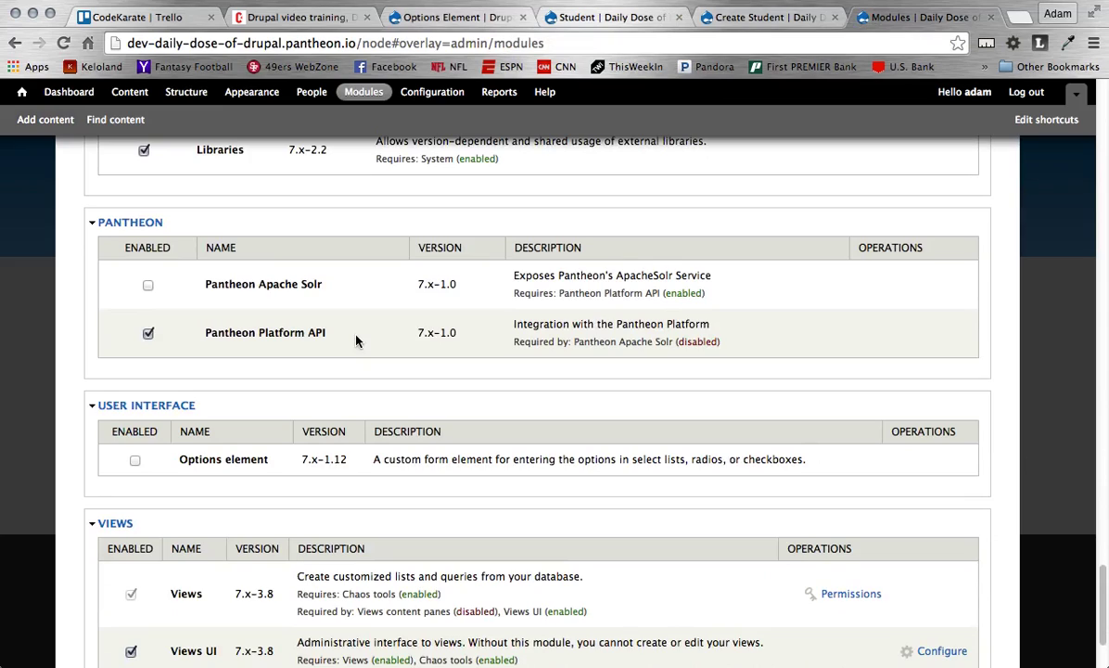
pyautogui.click(135, 459)
pyautogui.scroll(-3, 230, 509)
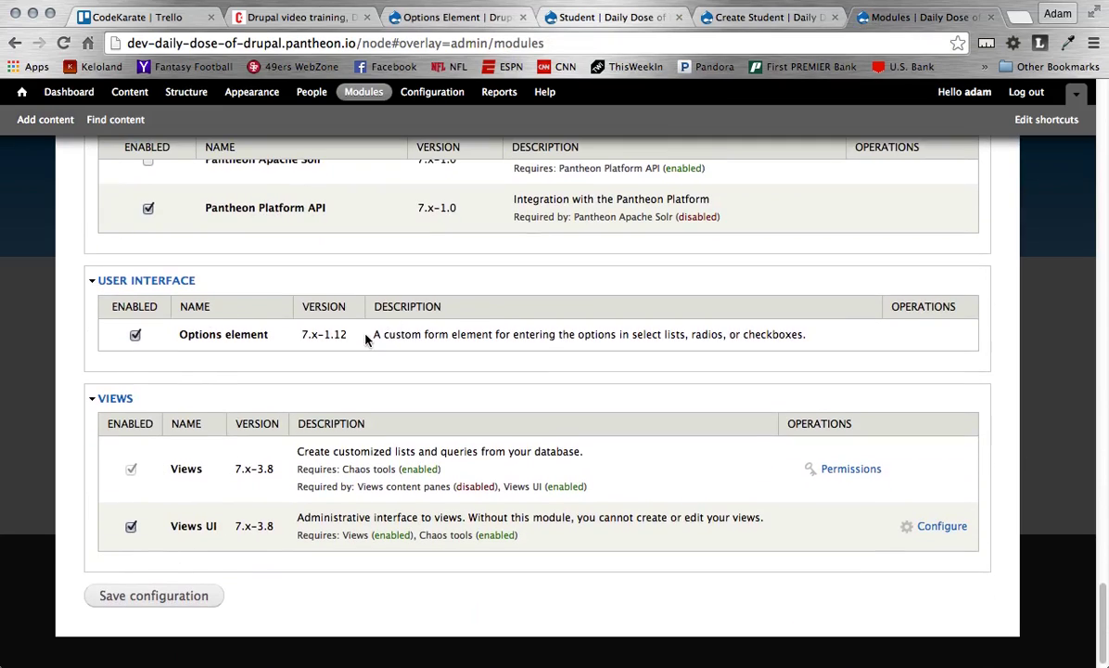
pyautogui.click(202, 603)
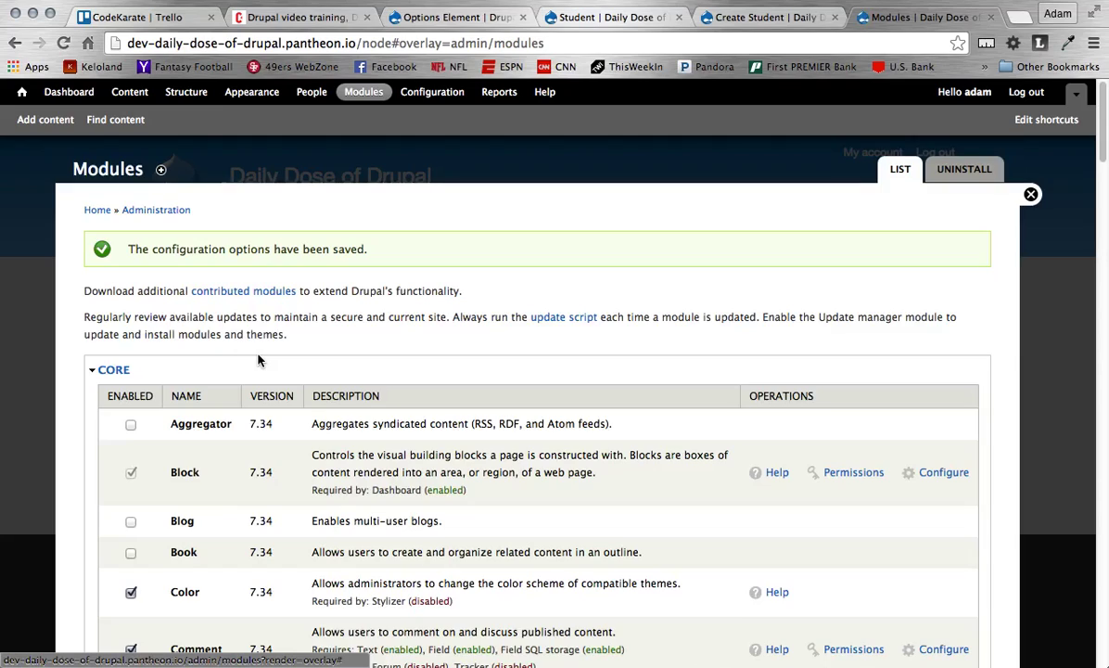
# Open the Grade Level field for editing and inspect its existing key/value option rows
pyautogui.click(603, 17)
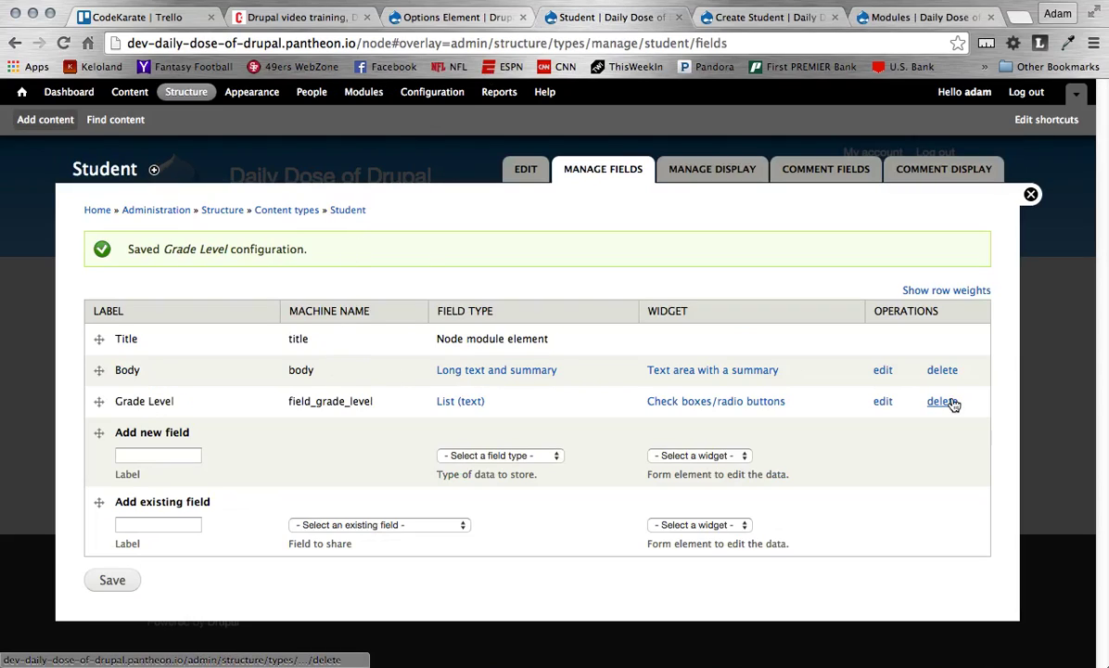
pyautogui.click(884, 406)
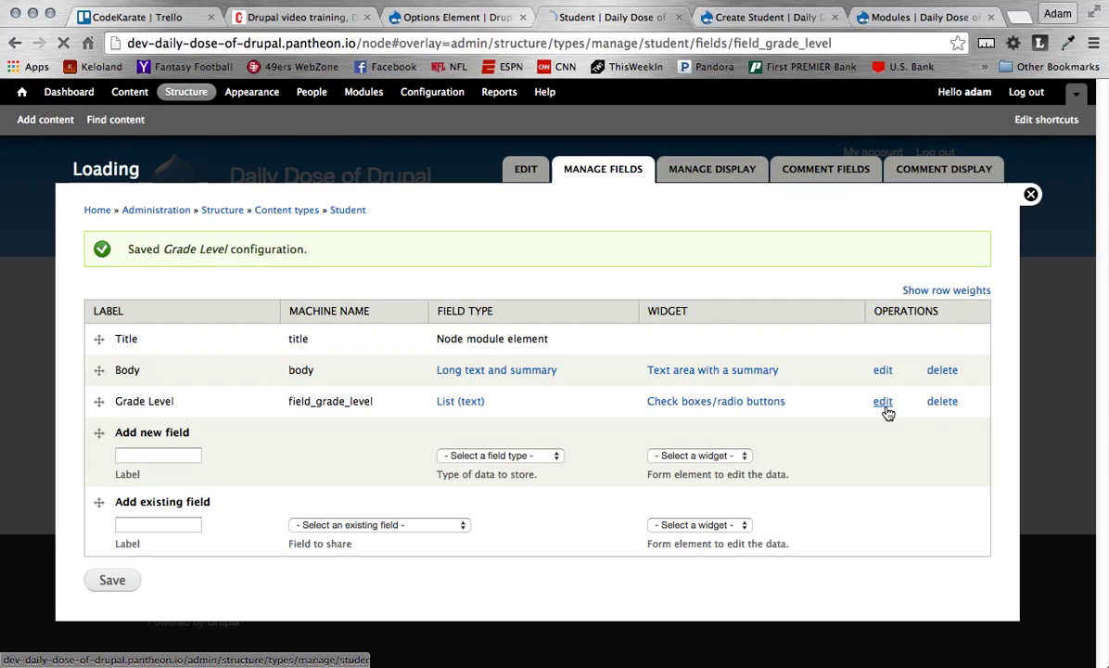
pyautogui.scroll(-10, 590, 346)
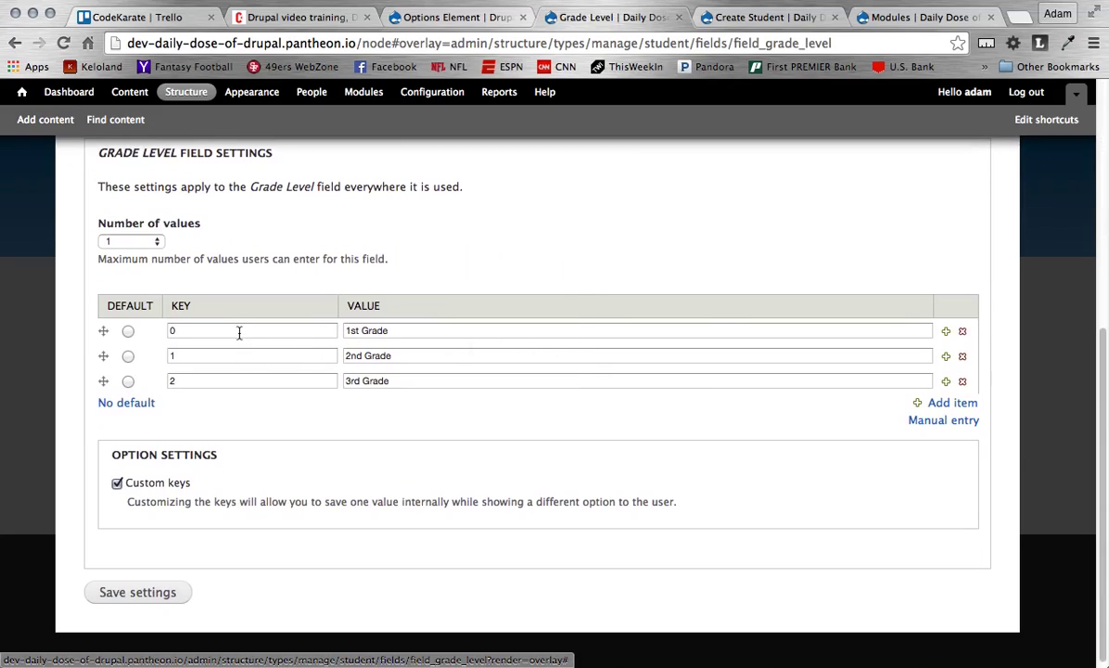
pyautogui.click(305, 330)
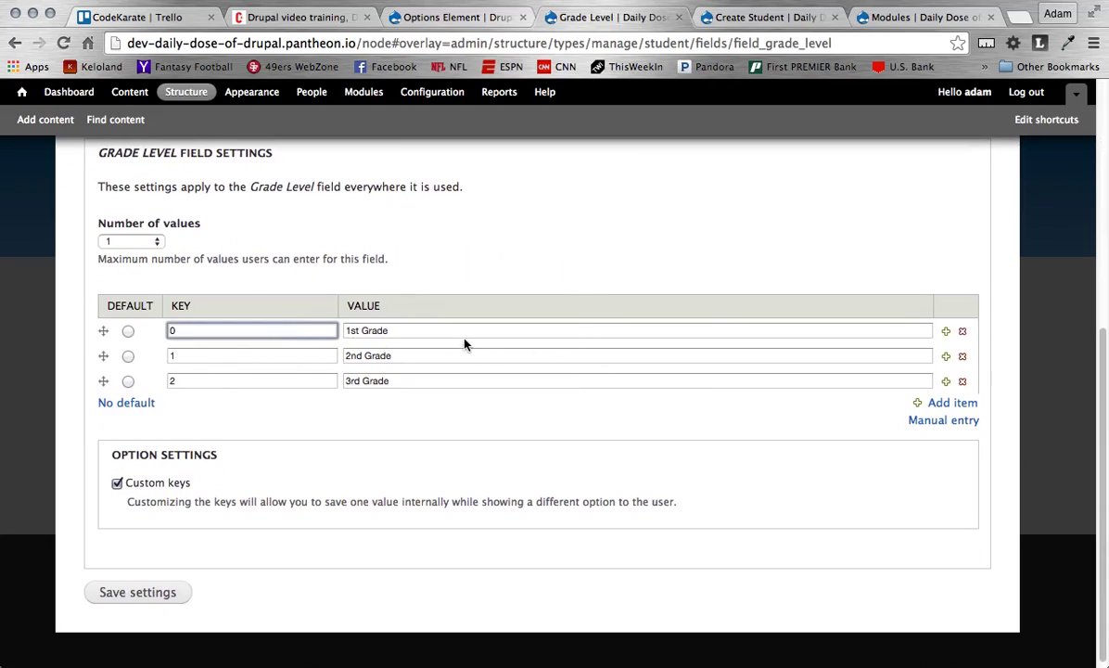
pyautogui.doubleClick(469, 332)
pyautogui.click(318, 356)
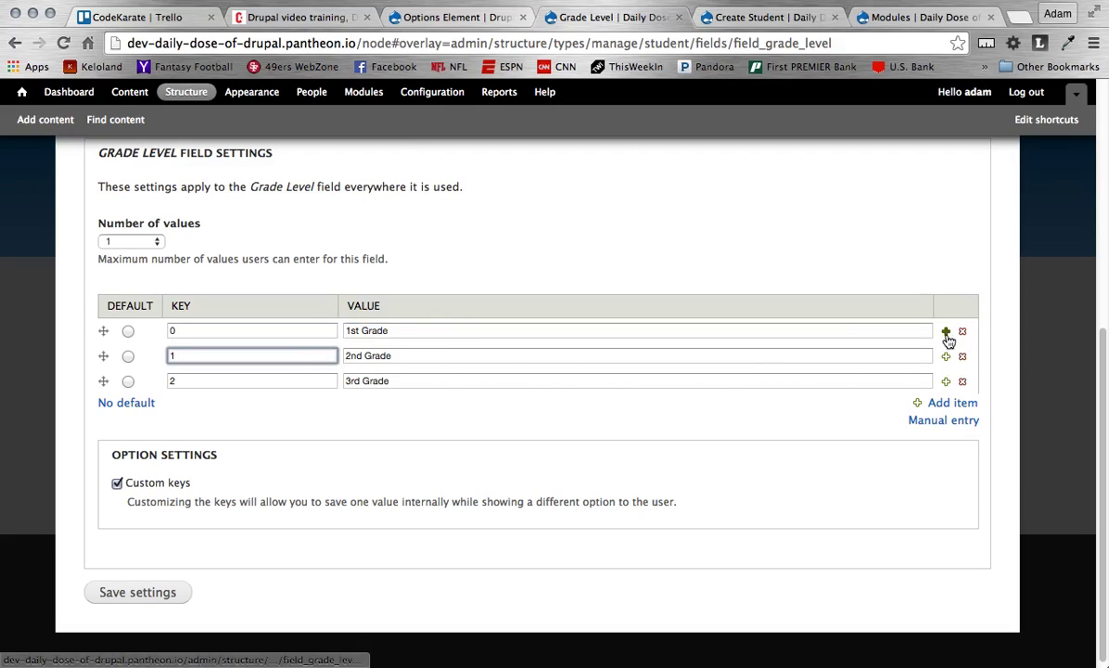
# Add a '4th Grade' option row and make 2nd Grade the default
pyautogui.click(951, 407)
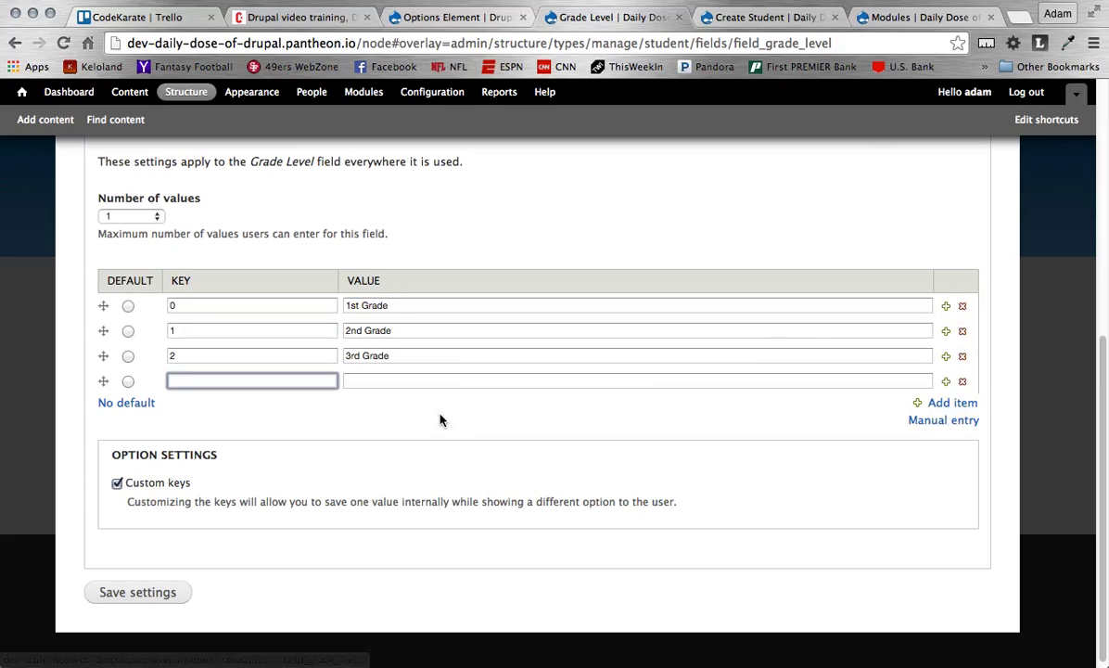
pyautogui.press('Tab')
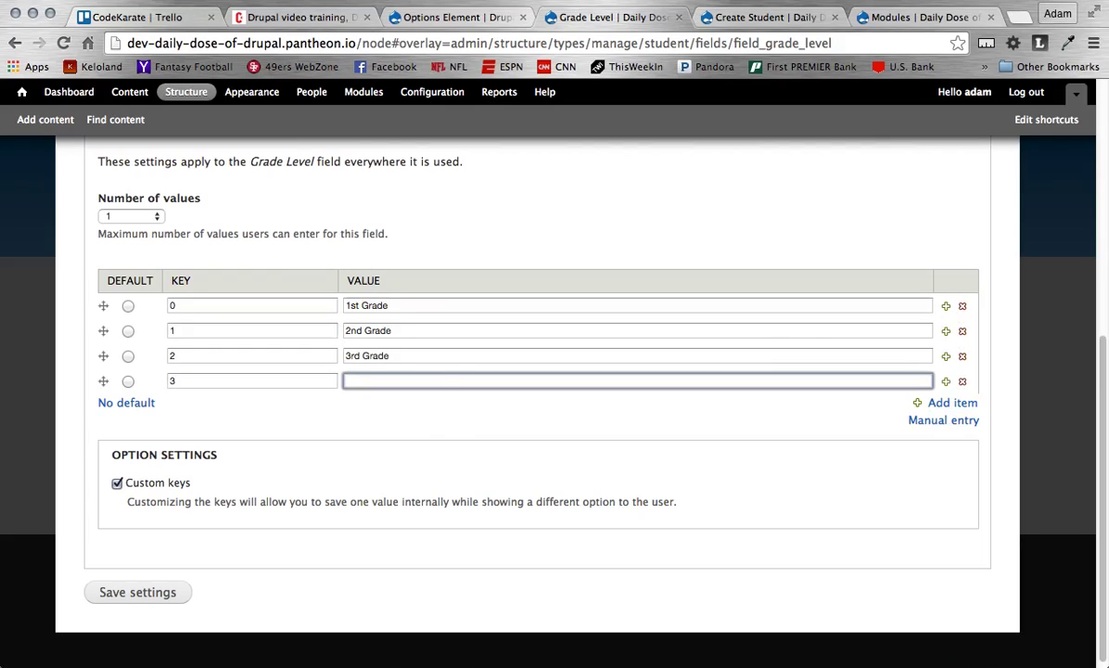
pyautogui.write('4th Grade')
pyautogui.click(128, 355)
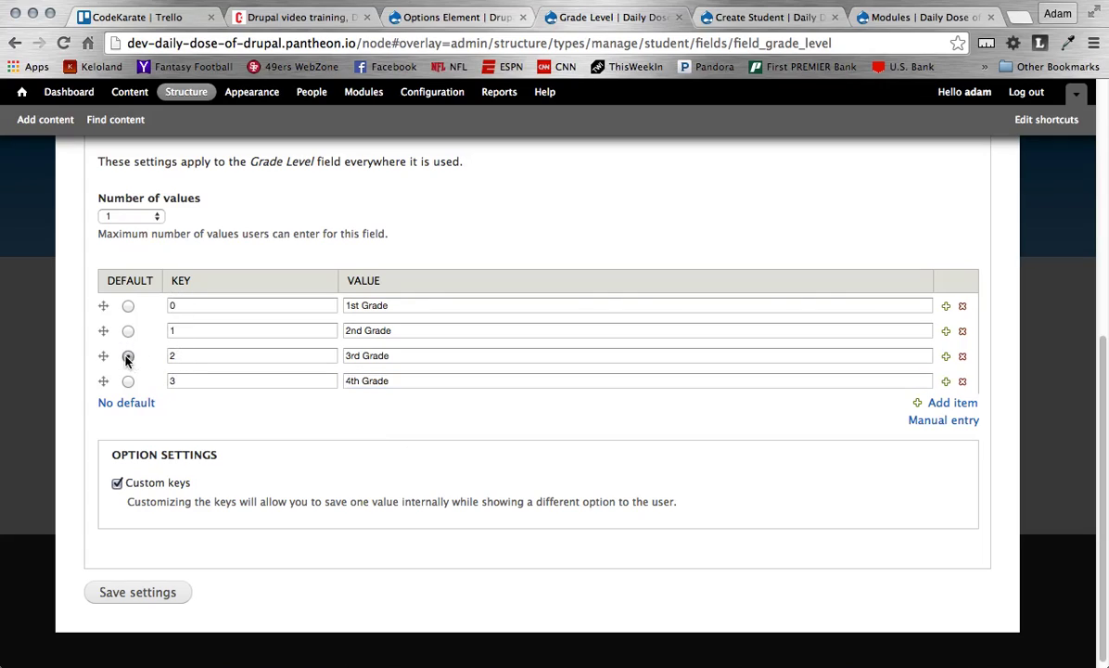
pyautogui.click(128, 331)
# Add a fifth option with key 4 labelled '5th Grade'
pyautogui.click(945, 383)
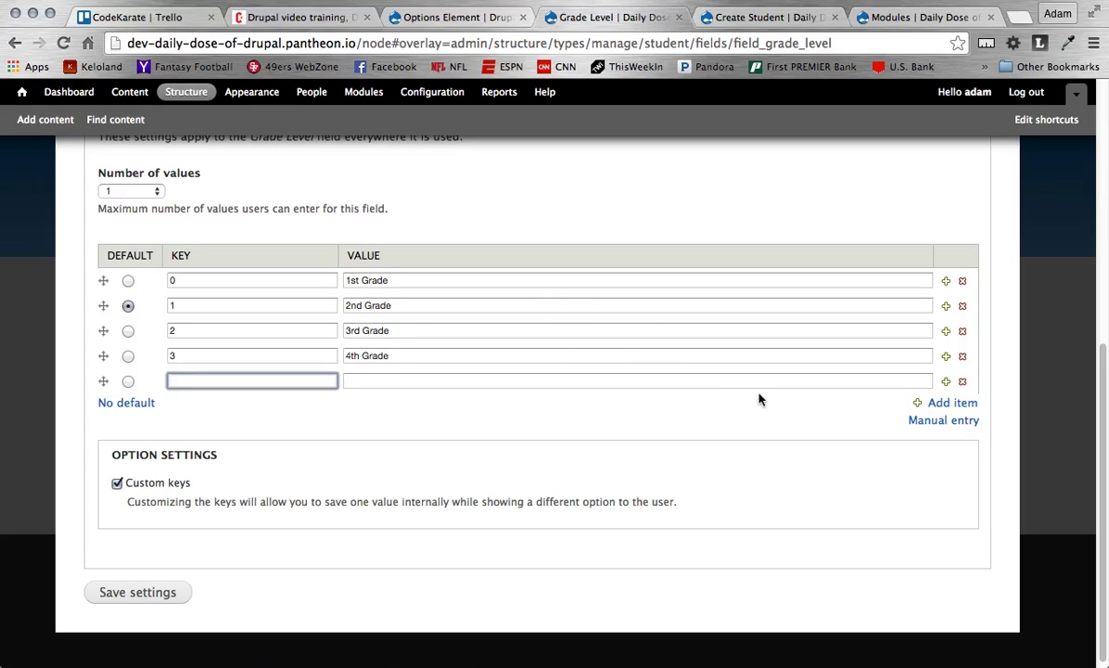
pyautogui.write('4')
pyautogui.press('Tab')
pyautogui.write('5th Grad')
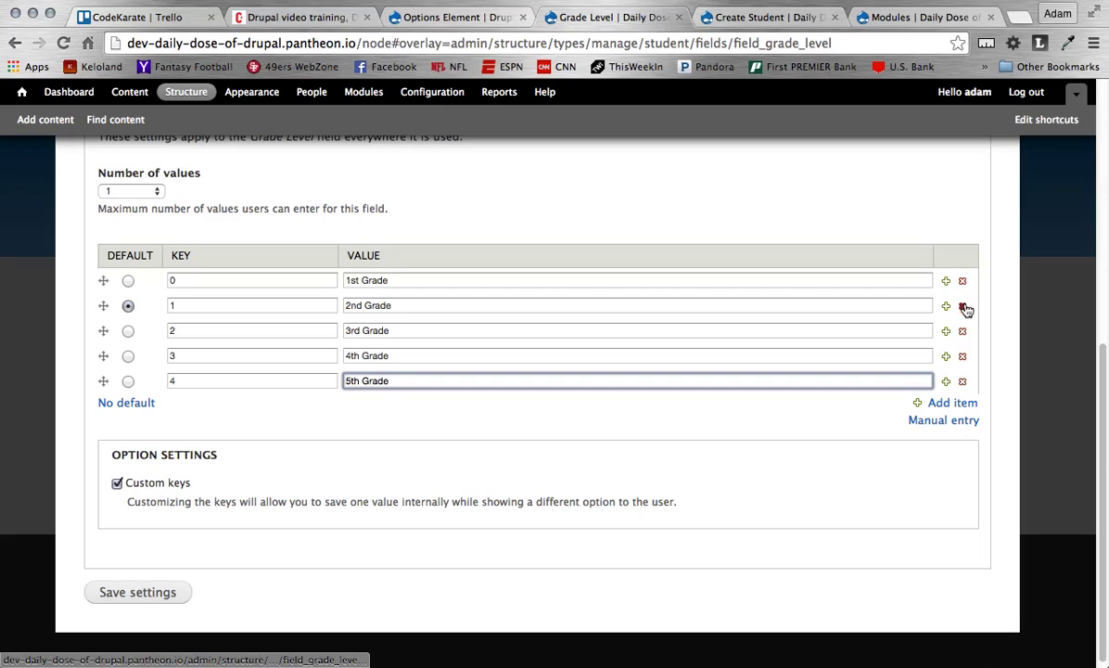
# Switch the allowed values from plain text back to the key/value table, test row reordering, and save
pyautogui.click(969, 430)
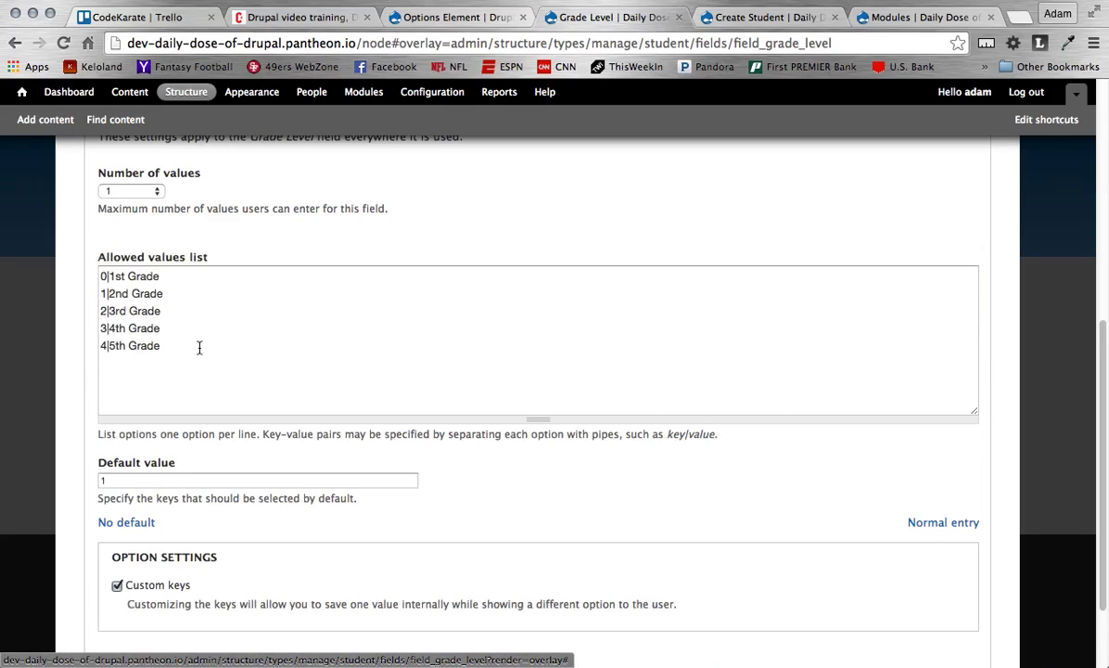
pyautogui.moveTo(198, 347); pyautogui.dragTo(99, 270)
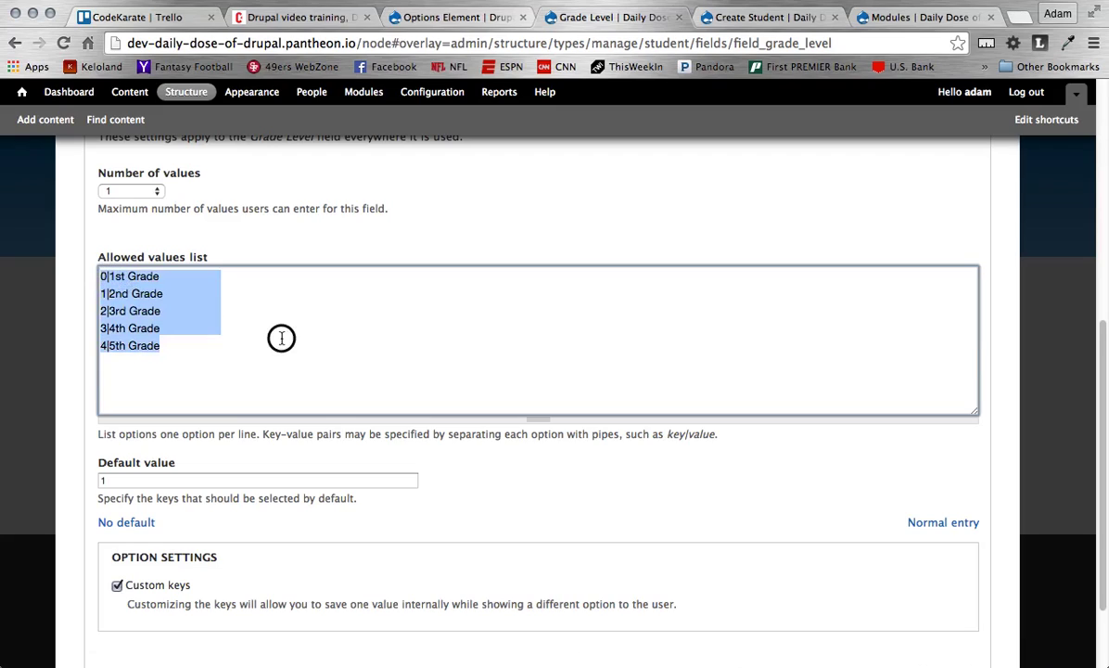
pyautogui.click(510, 364)
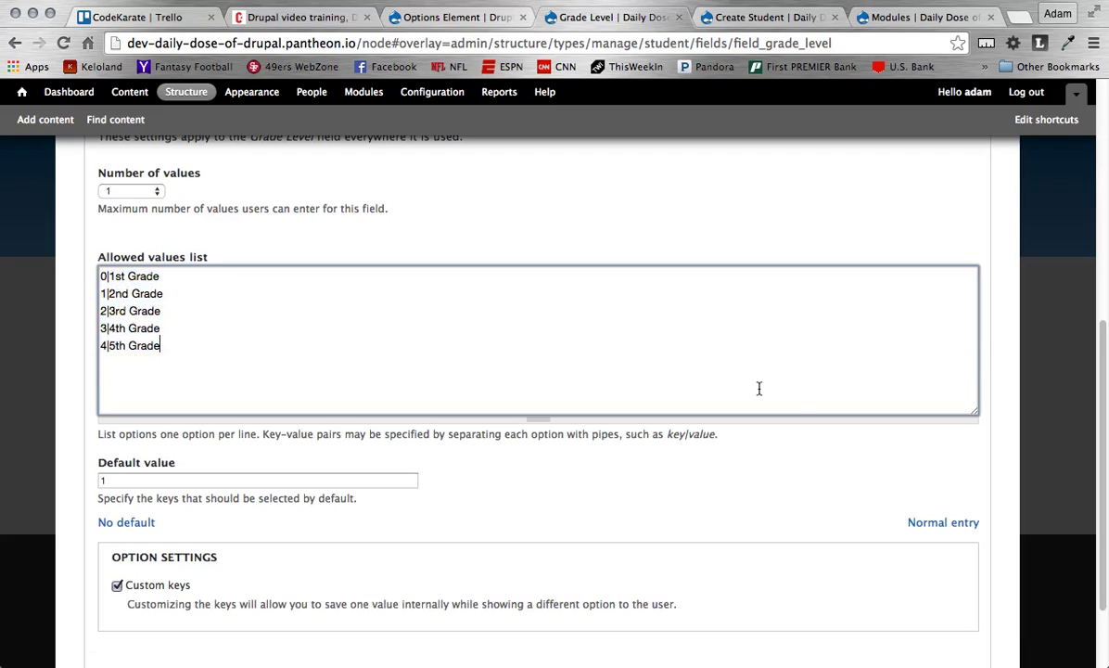
pyautogui.click(939, 525)
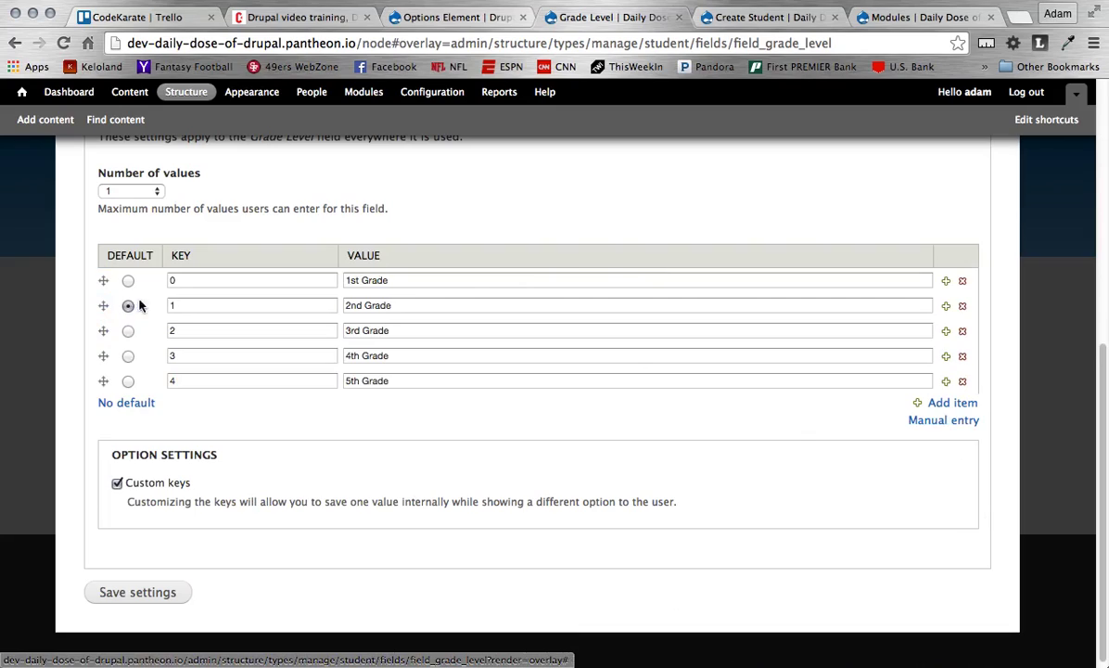
pyautogui.moveTo(107, 306)
pyautogui.mouseDown()
pyautogui.moveTo(101, 277)
pyautogui.moveTo(96, 384)
pyautogui.moveTo(106, 308)
pyautogui.mouseUp()
pyautogui.click(162, 600)
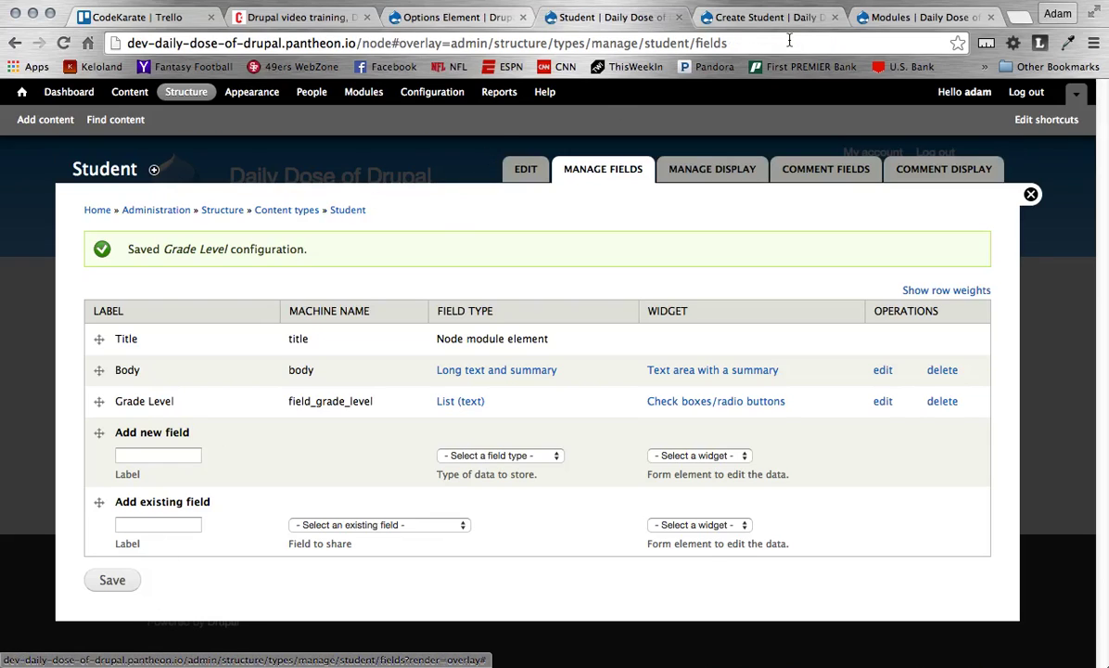
pyautogui.click(782, 16)
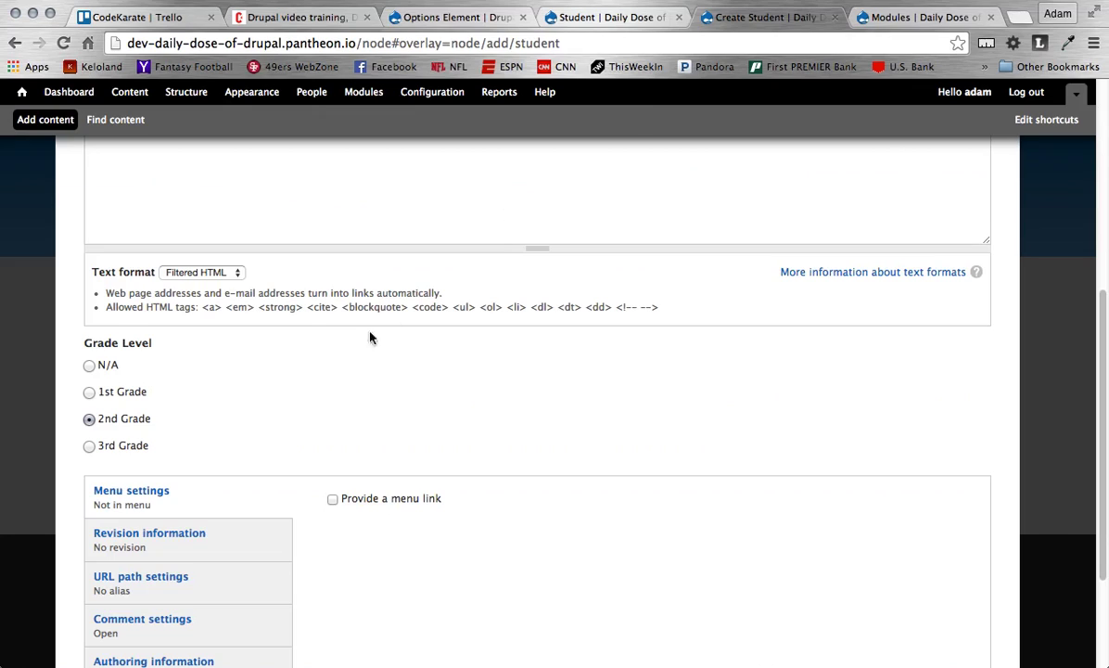
pyautogui.click(63, 43)
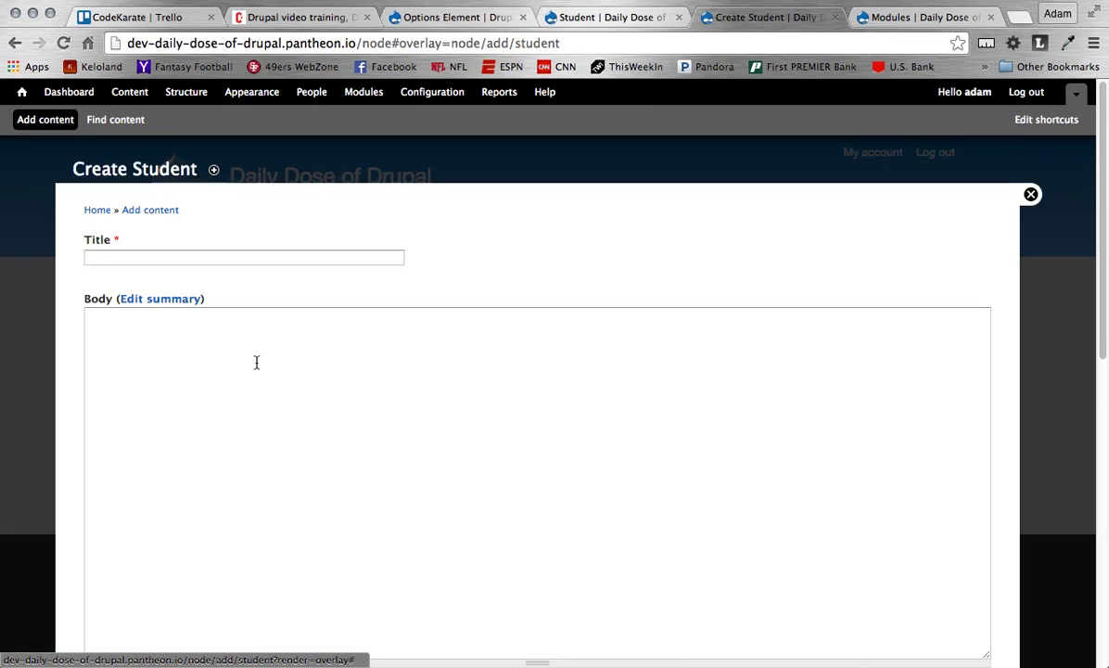
pyautogui.scroll(-5, 255, 362)
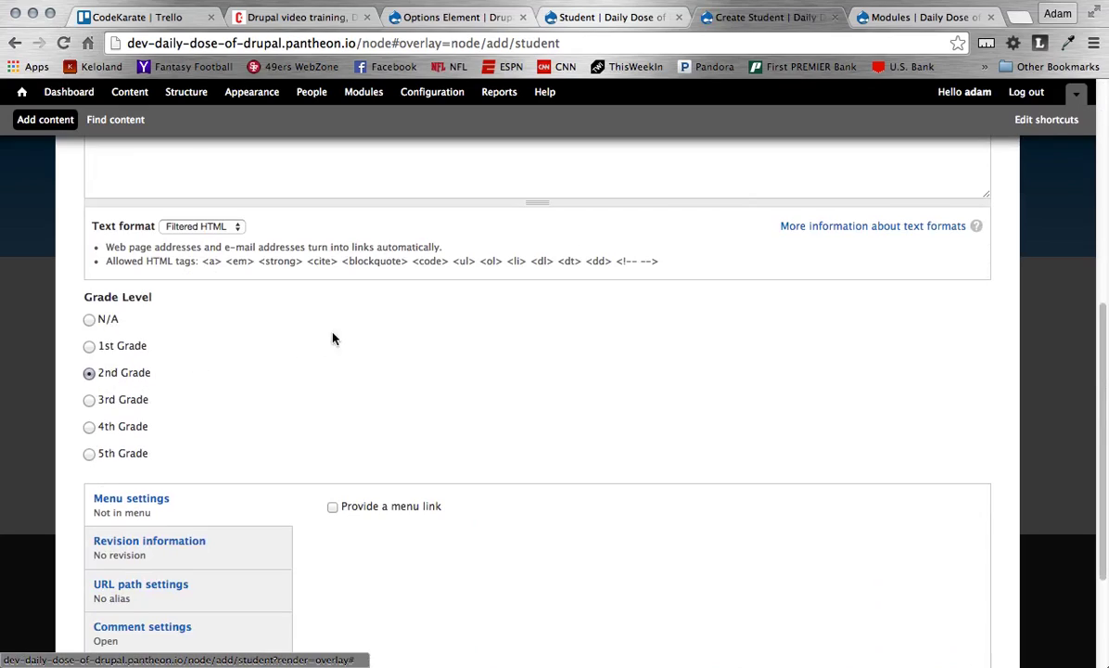
pyautogui.click(611, 21)
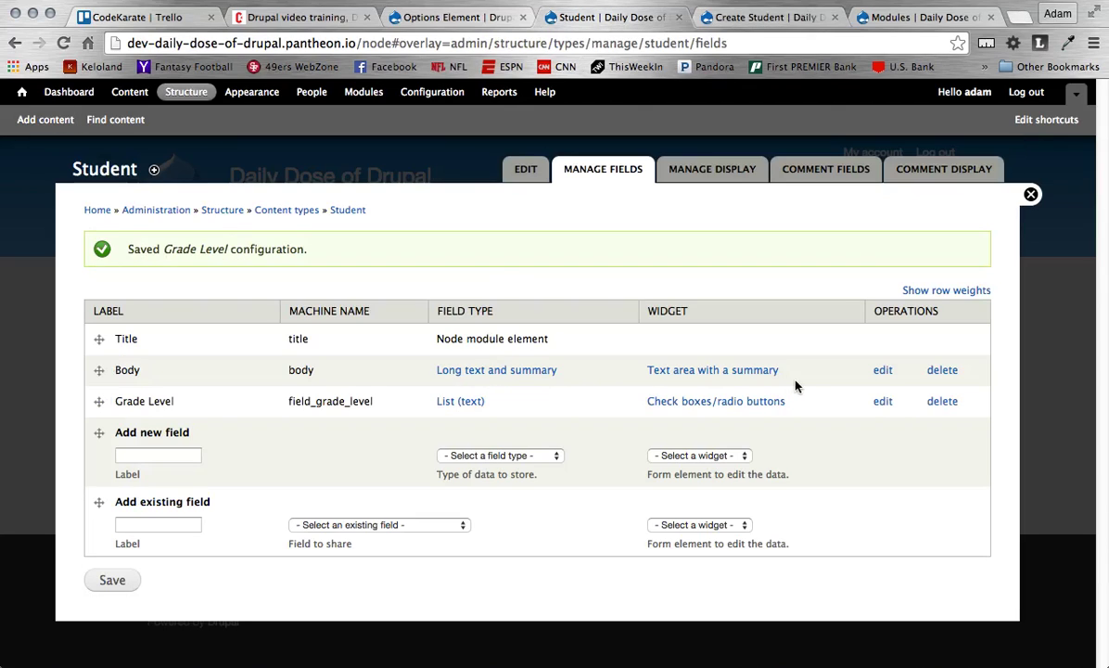
# Set the Grade Level field's Number of values to Unlimited and save the settings
pyautogui.click(883, 402)
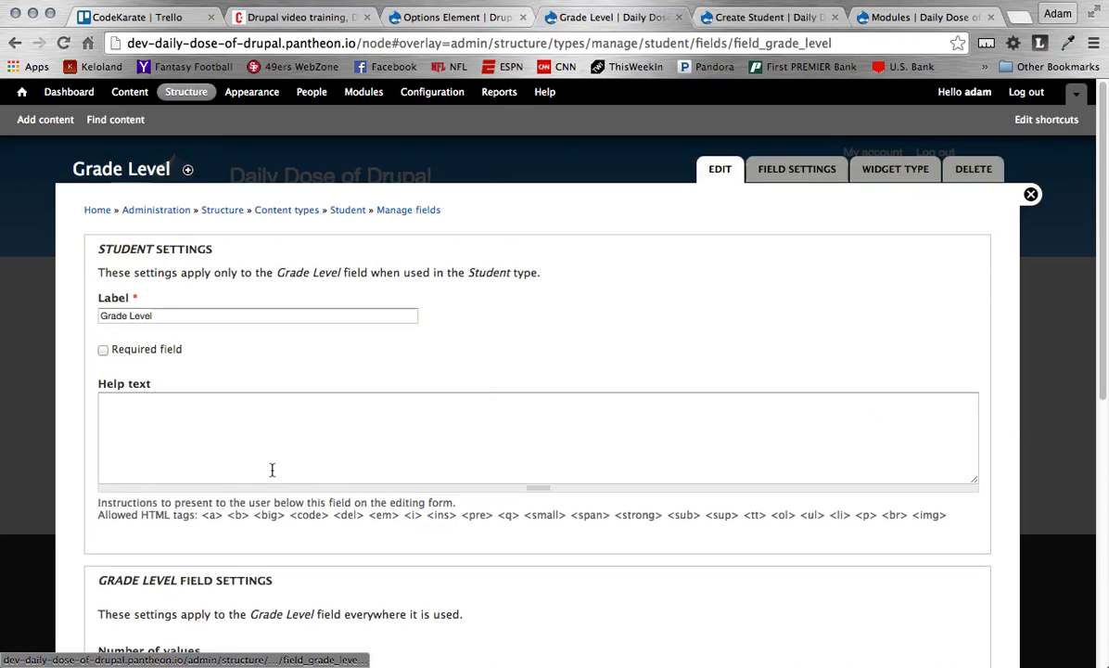
pyautogui.scroll(-5, 231, 422)
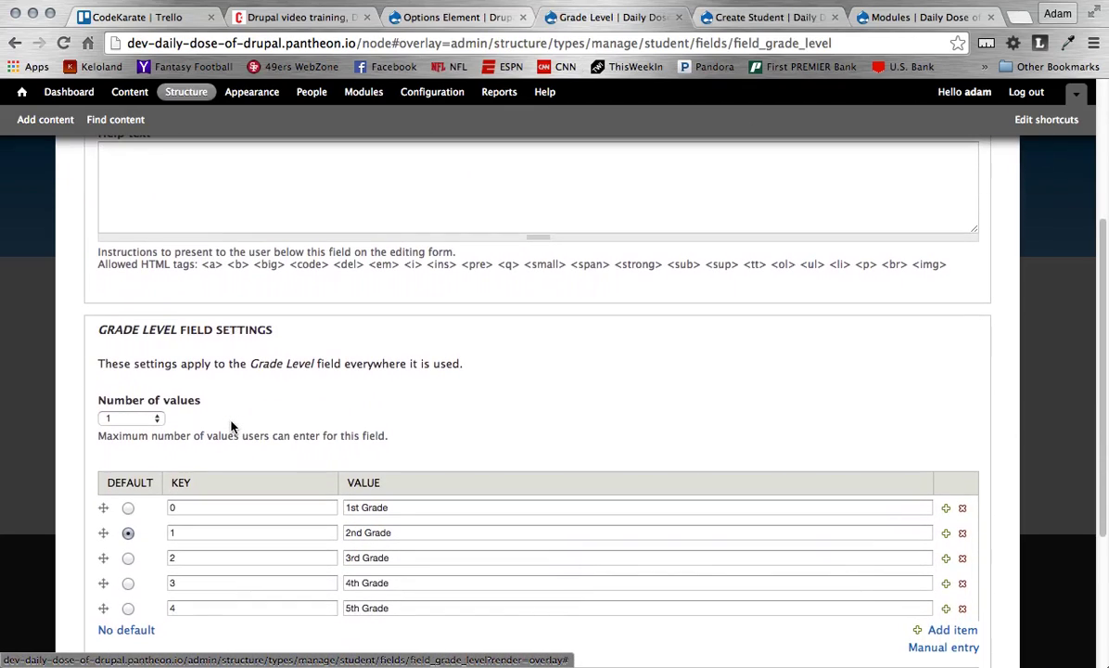
pyautogui.click(148, 418)
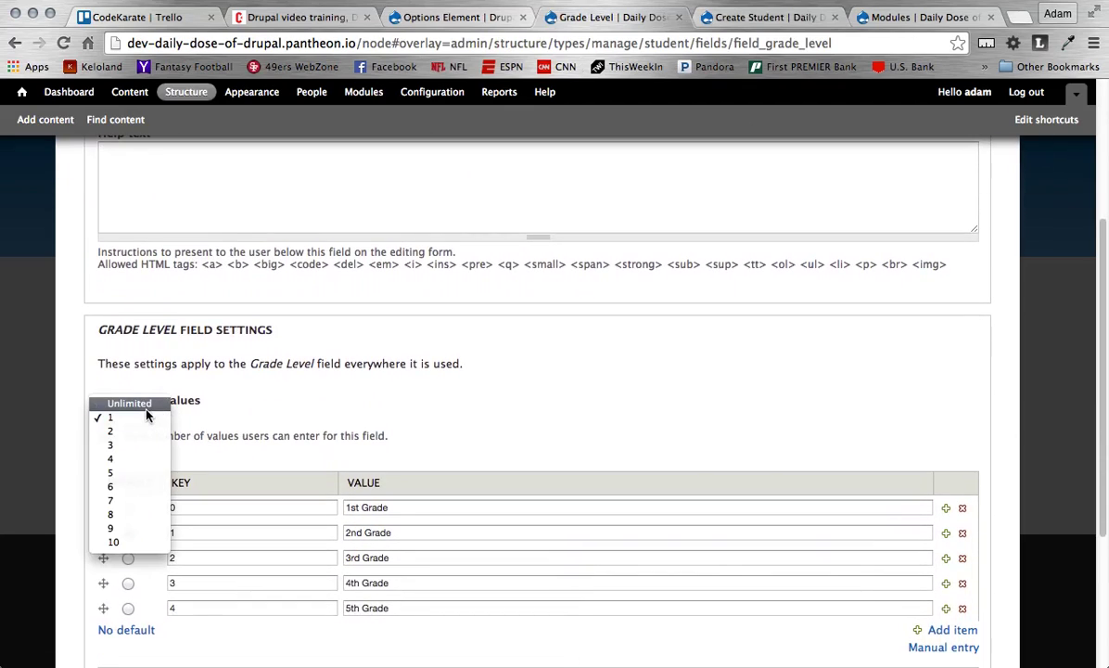
pyautogui.click(146, 408)
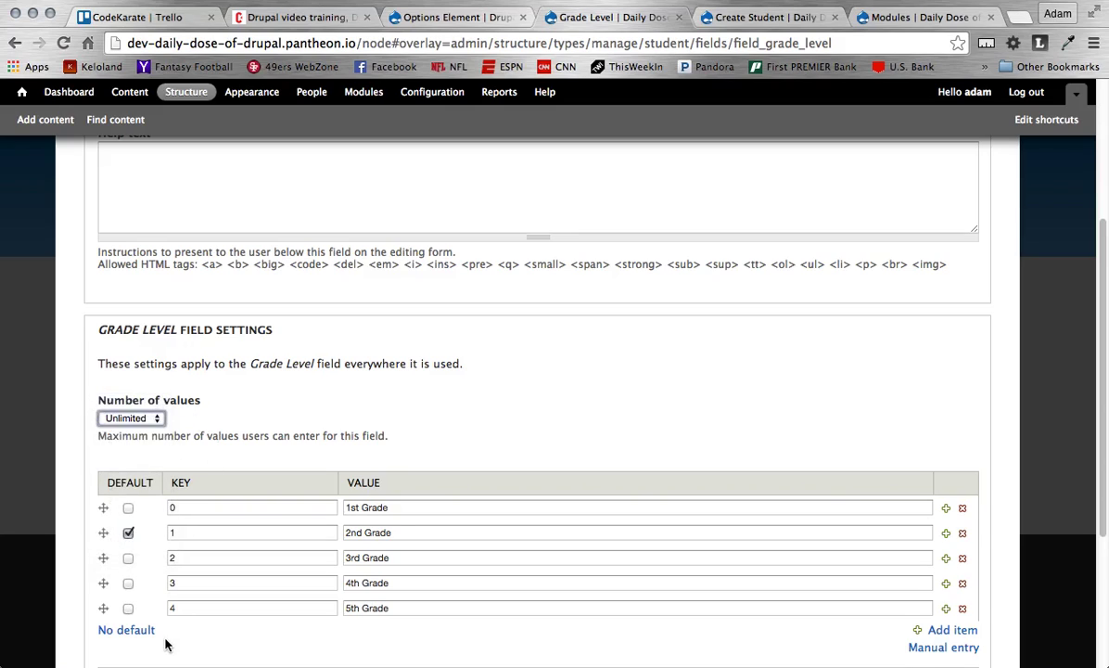
pyautogui.scroll(-5, 166, 643)
pyautogui.click(176, 589)
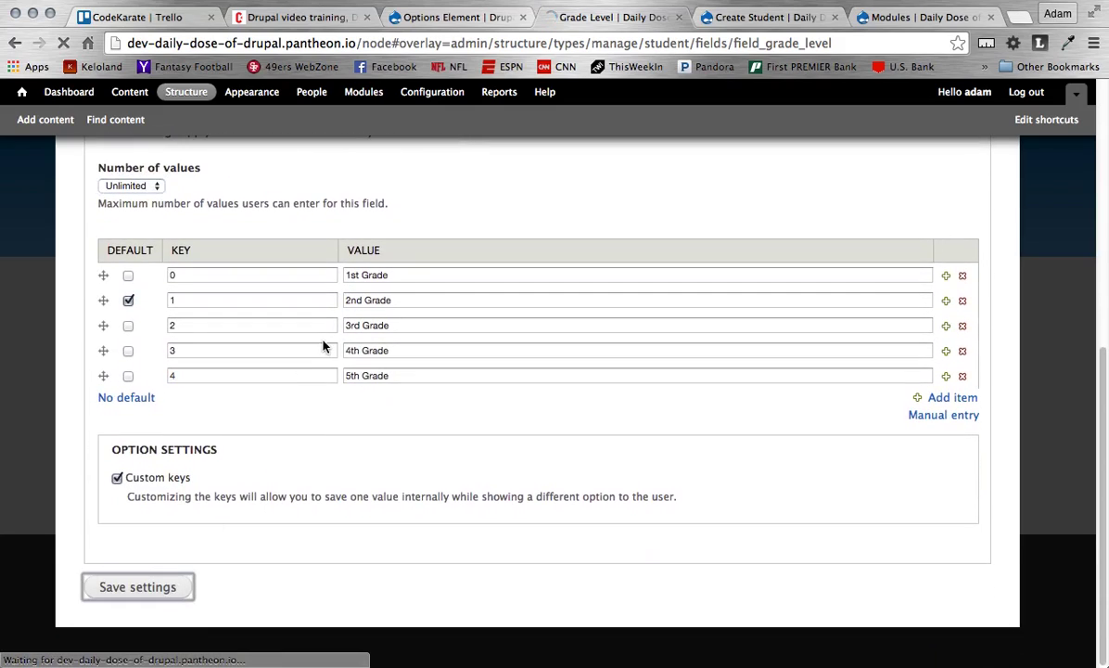
# Reload the Create Student form and test the grade checkboxes, leaving only 2nd Grade ticked
pyautogui.hotkey('ctrl', 'Tab')
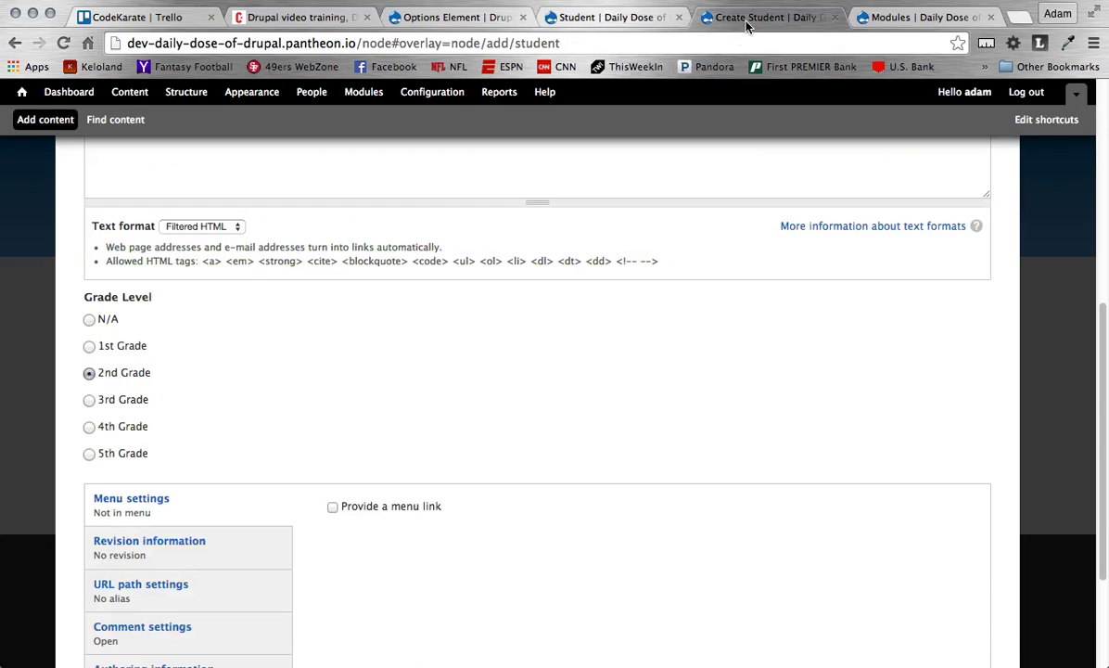
pyautogui.press('super+r')
pyautogui.scroll(-6, 302, 448)
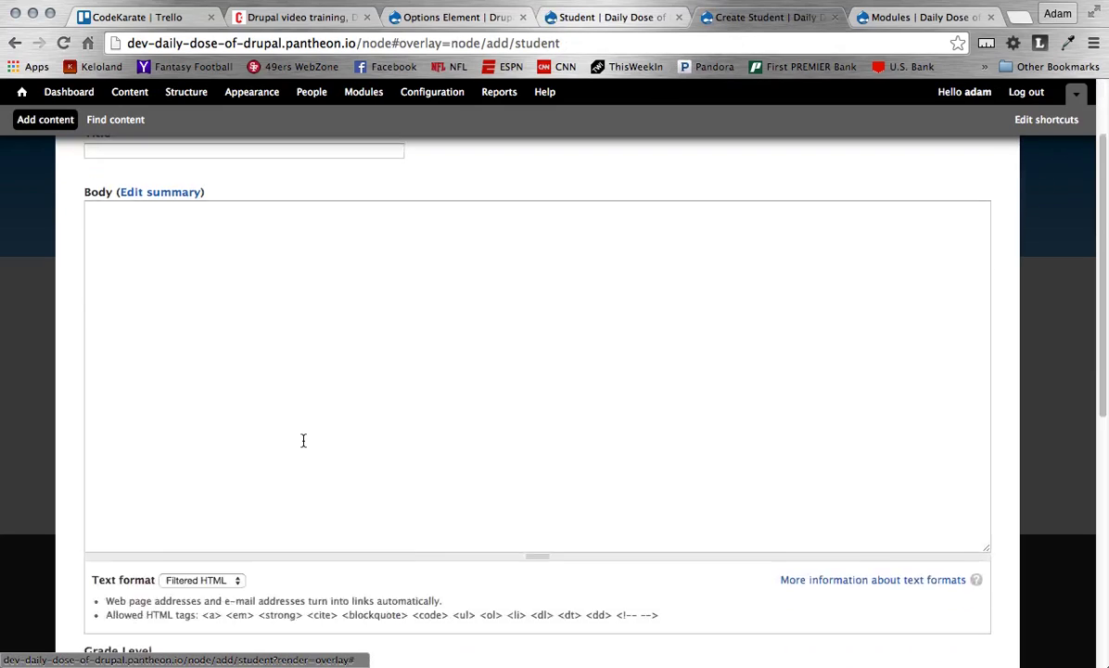
pyautogui.click(90, 504)
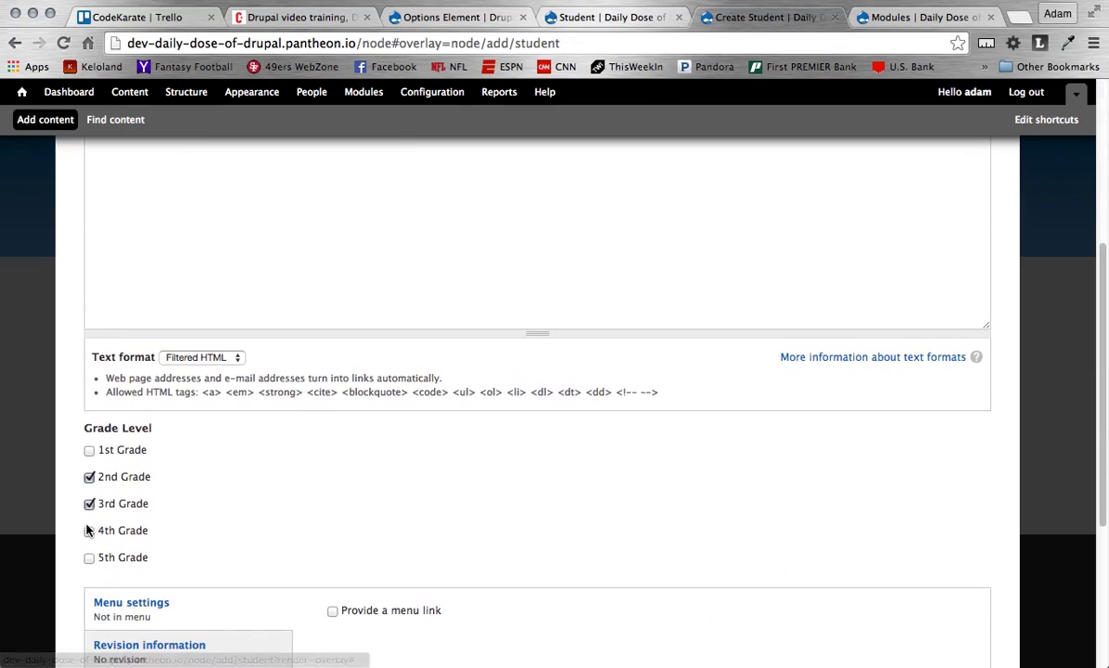
pyautogui.click(89, 557)
pyautogui.click(89, 530)
pyautogui.click(89, 558)
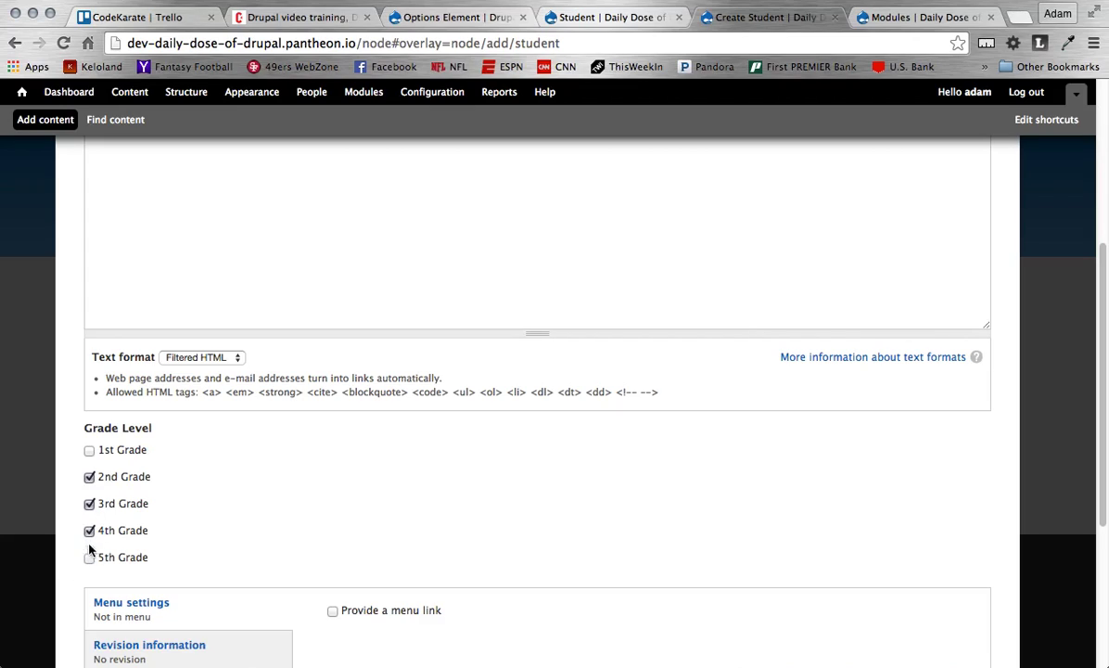
pyautogui.click(90, 530)
pyautogui.click(89, 504)
pyautogui.click(89, 477)
pyautogui.click(89, 477)
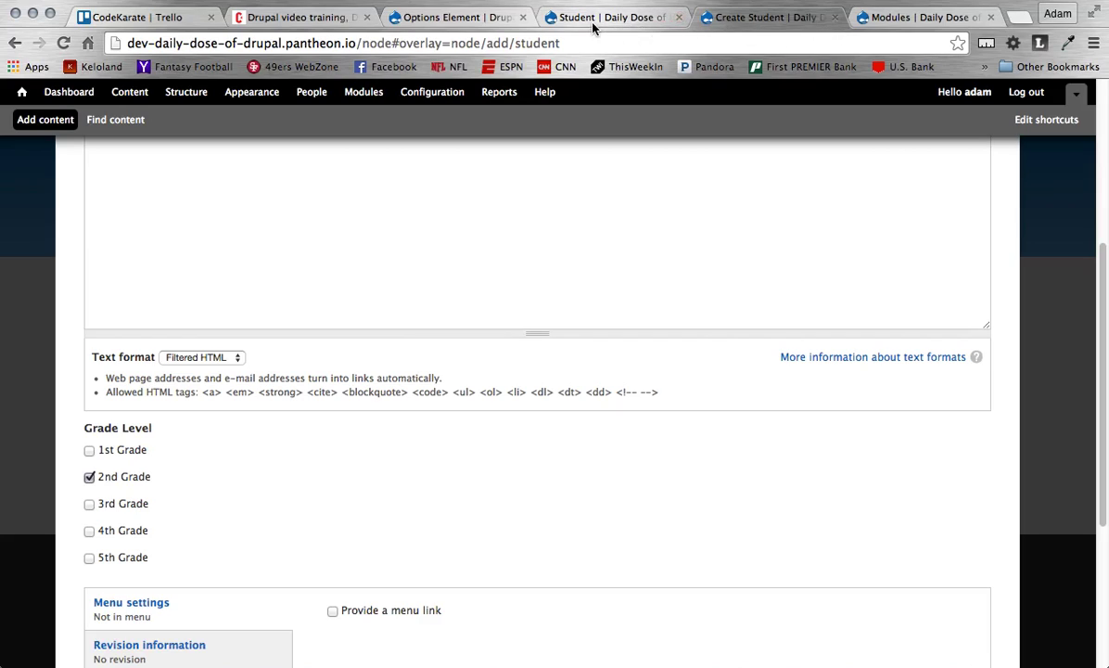
# Switch to codekarate.com and scroll back to the top Git tutorial posts
pyautogui.click(325, 27)
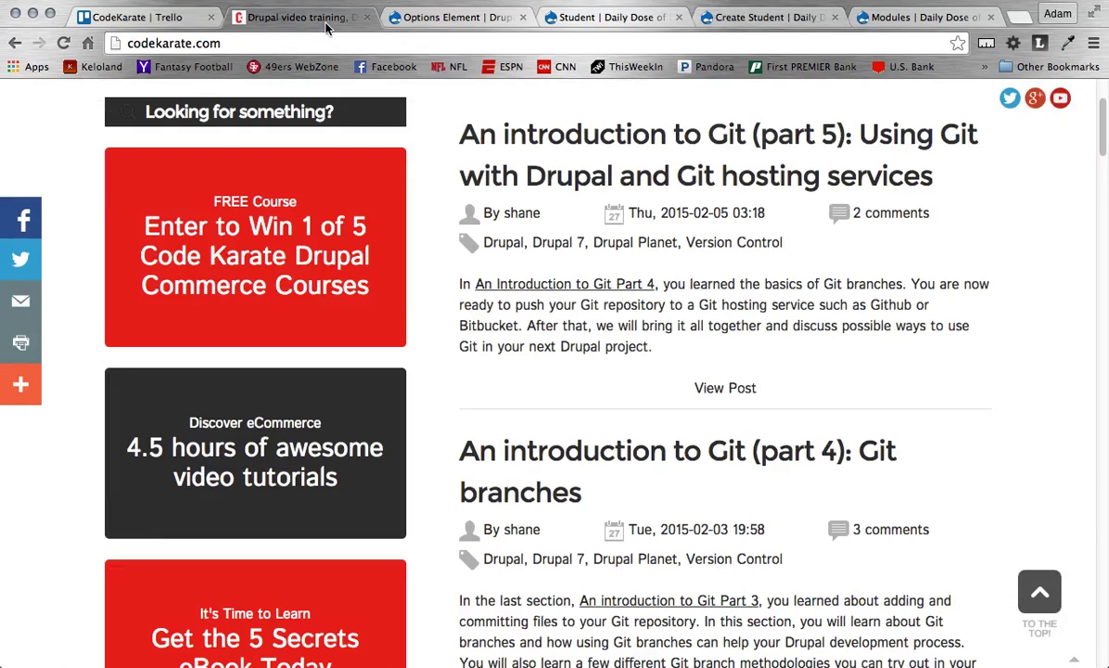
pyautogui.scroll(3, 441, 241)
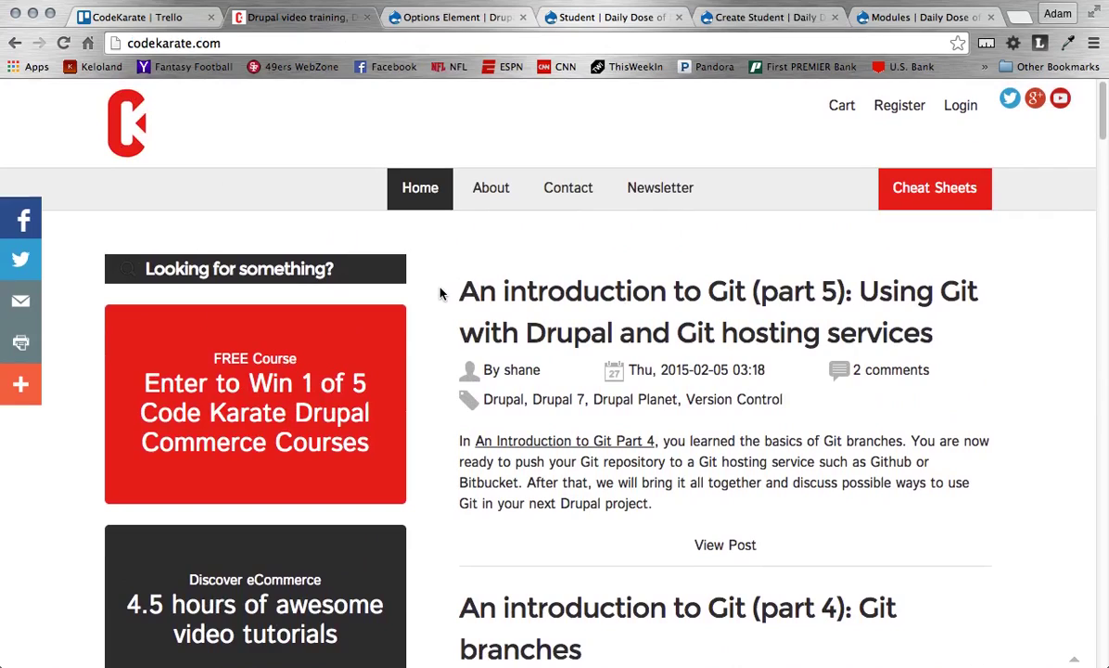
pyautogui.scroll(-2, 441, 293)
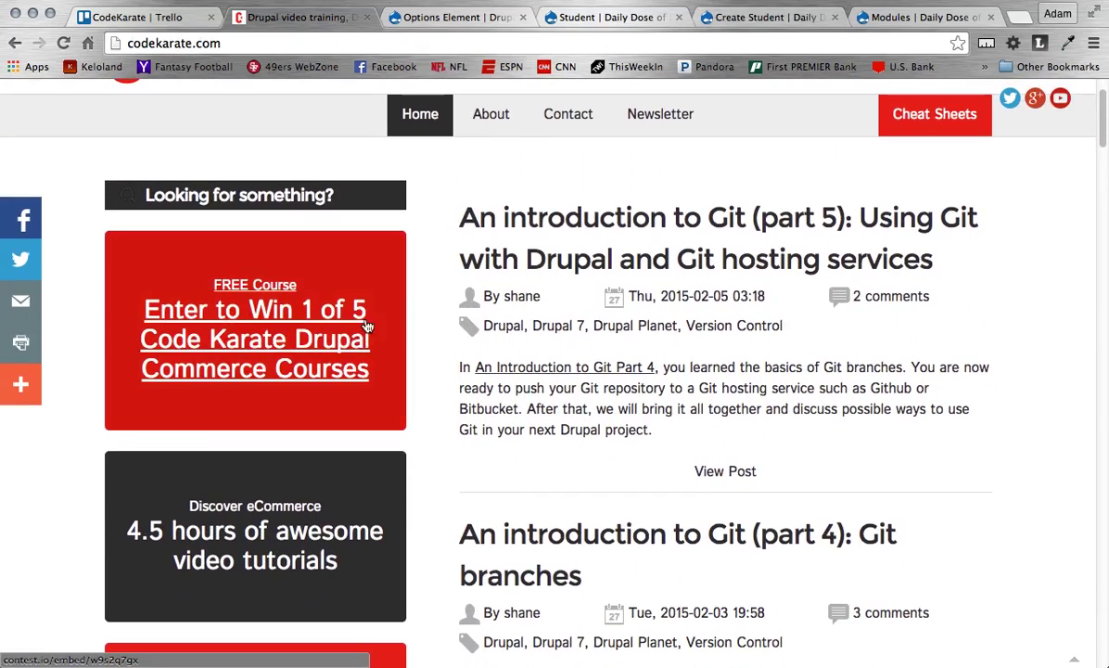
pyautogui.scroll(2, 429, 239)
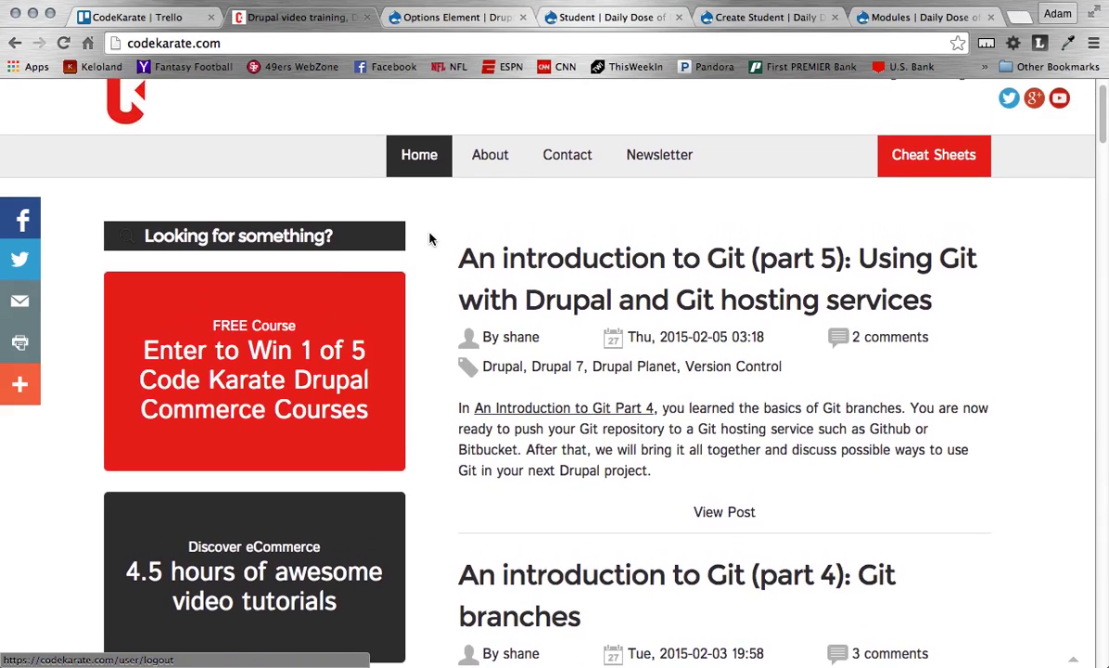